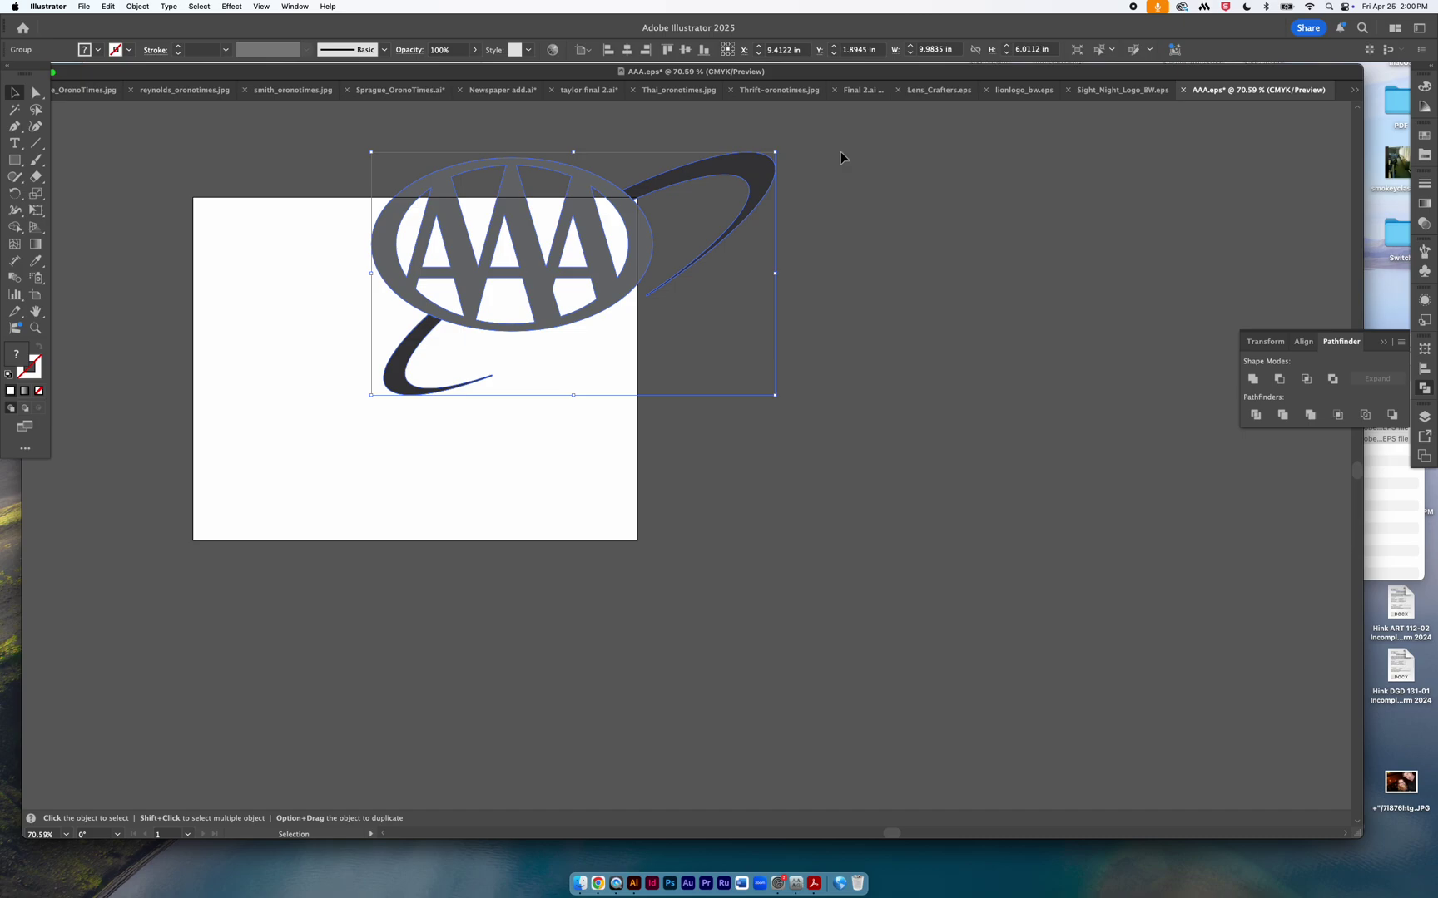
Close the AAA.eps logo document without saving its changes.
{"action": "key", "text": "a"}
{"action": "key", "text": "super+w"}
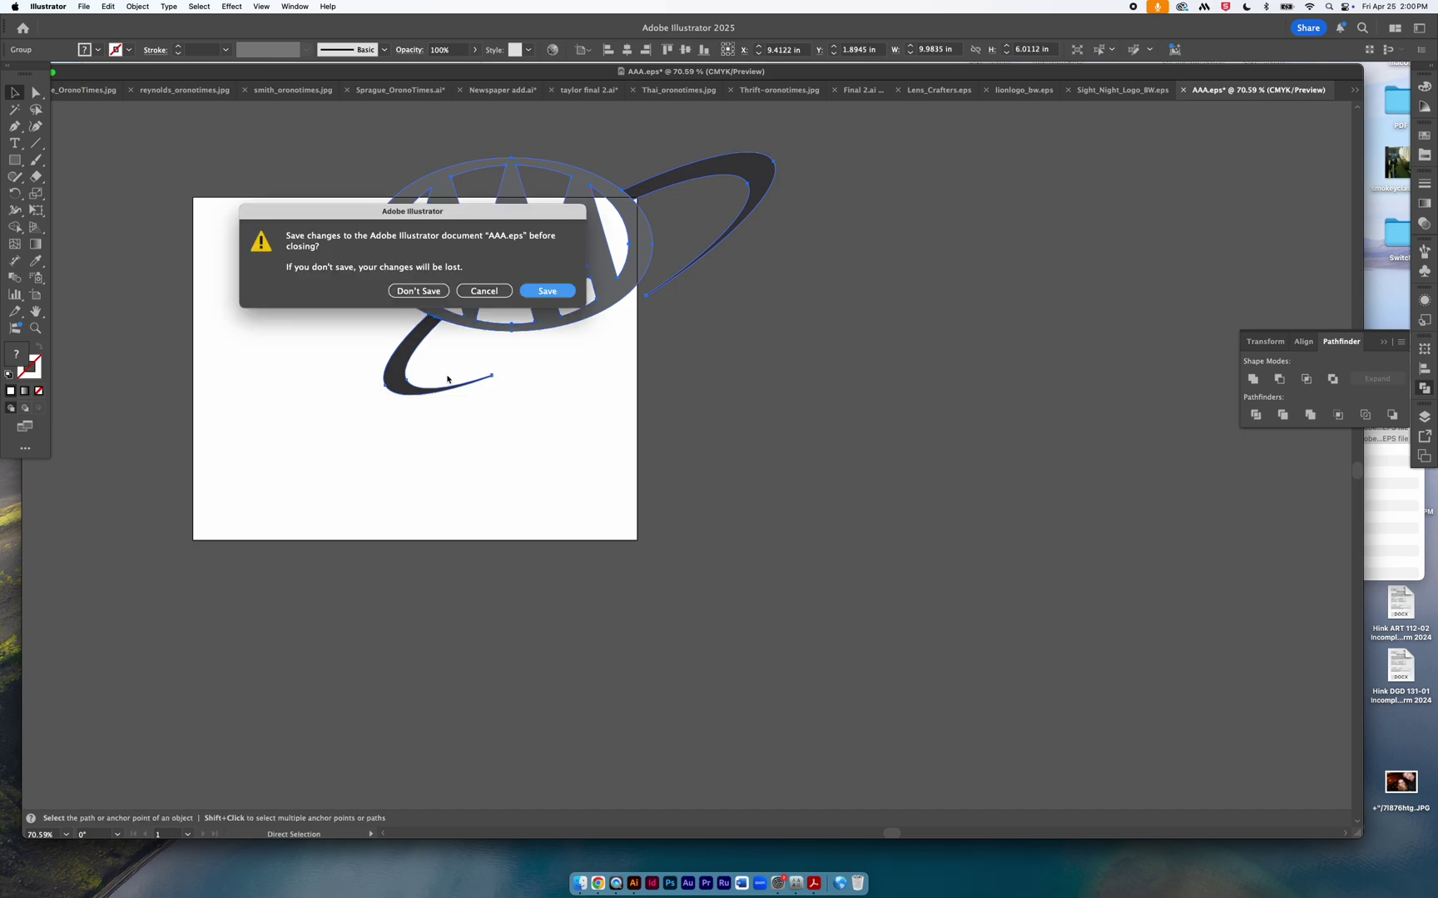
{"action": "left_click", "coordinate": [424, 296]}
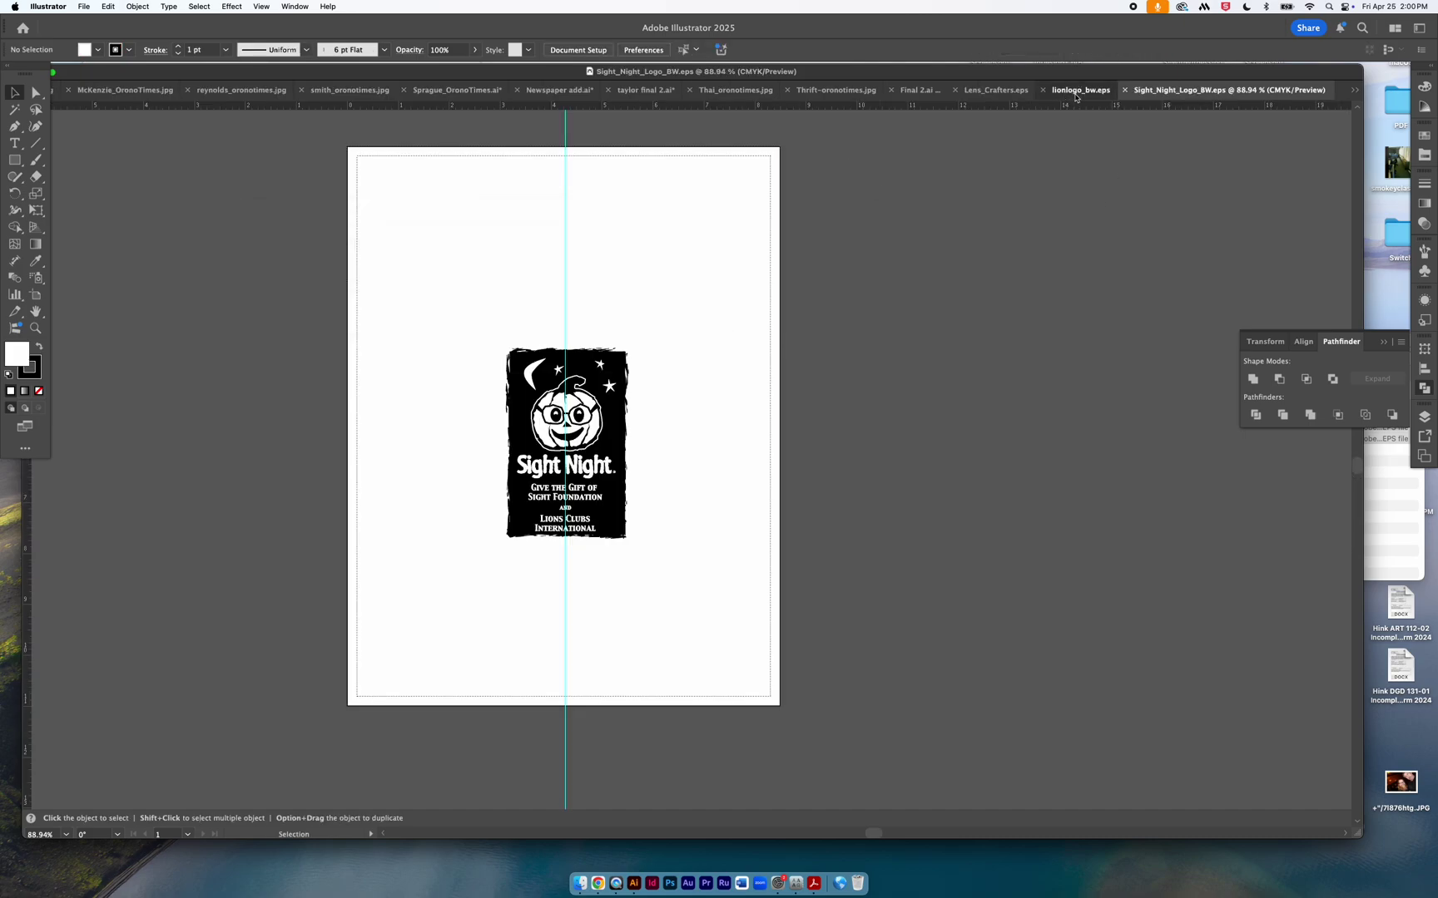
Move the Lions logo off the artboard in lionlogo_bw.eps and close the file without saving changes.
{"action": "left_click", "coordinate": [1074, 96]}
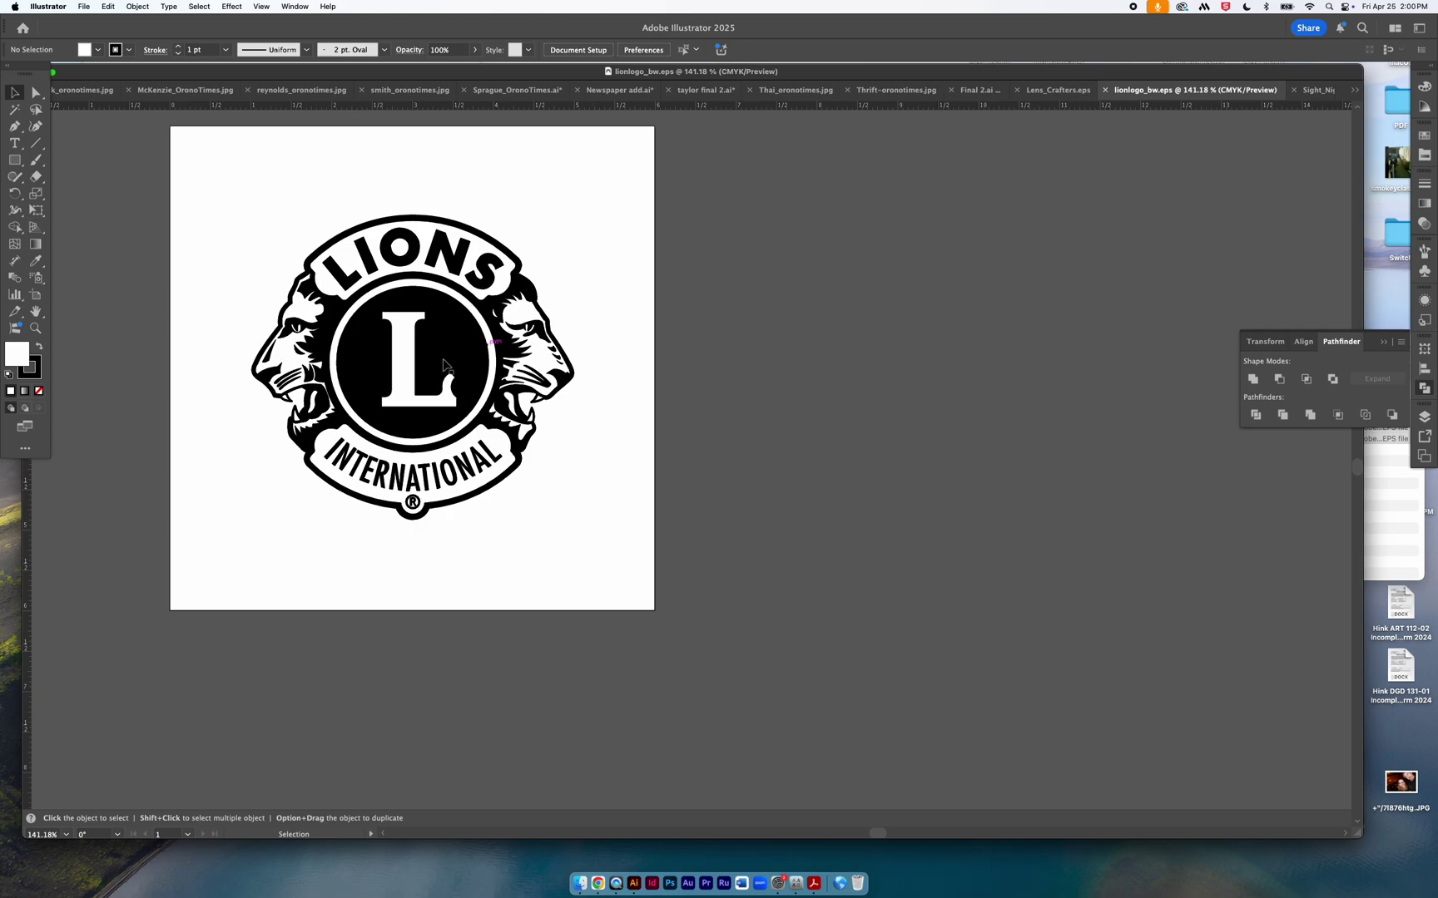
{"action": "left_click_drag", "start_coordinate": [446, 373], "coordinate": [965, 344]}
{"action": "key", "text": "a"}
{"action": "key", "text": "super+w"}
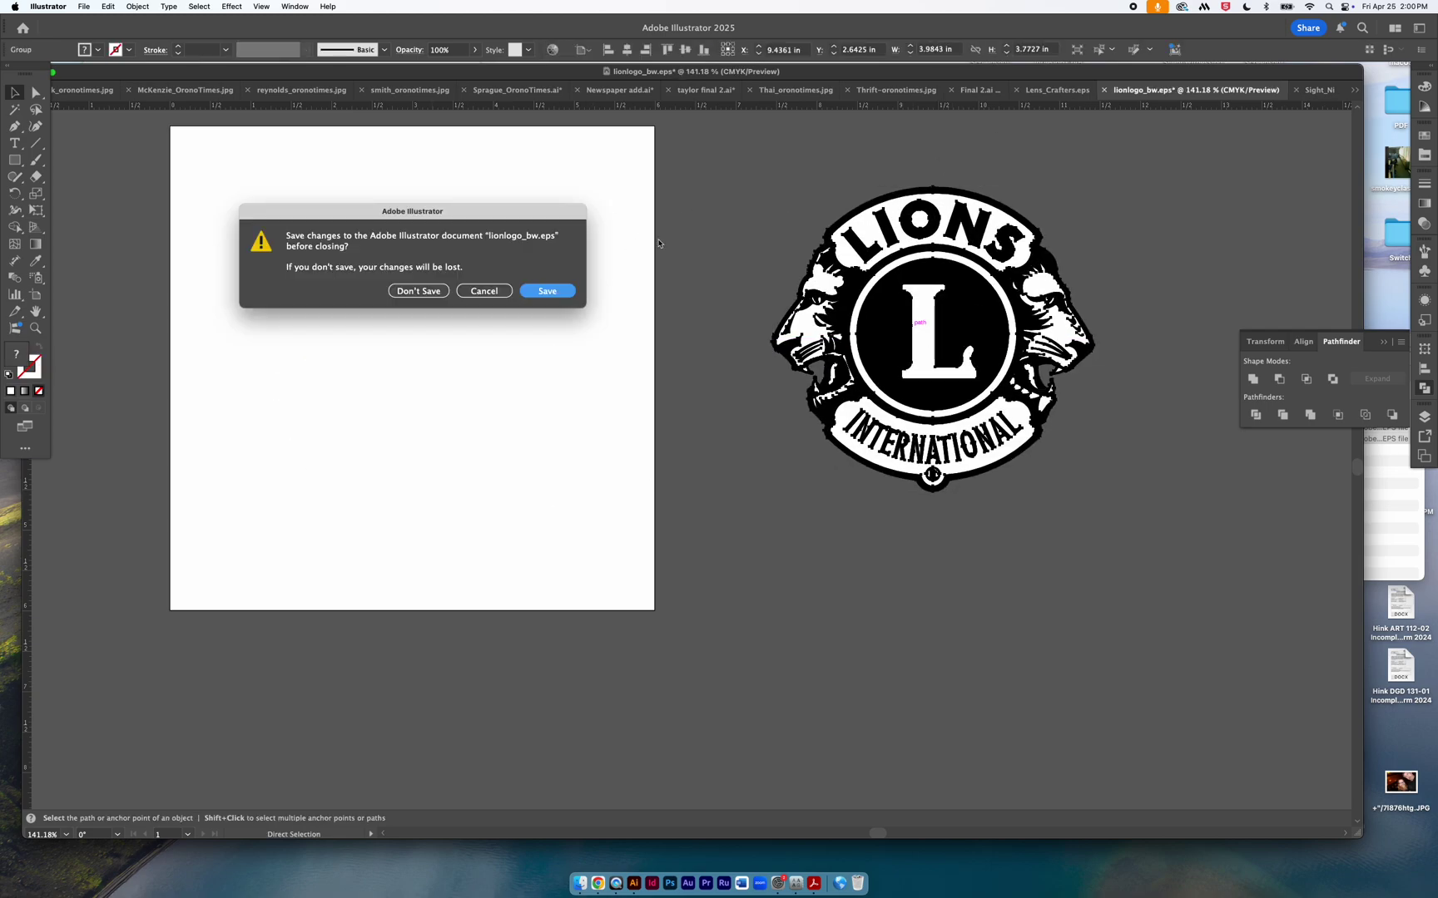
{"action": "left_click", "coordinate": [416, 291]}
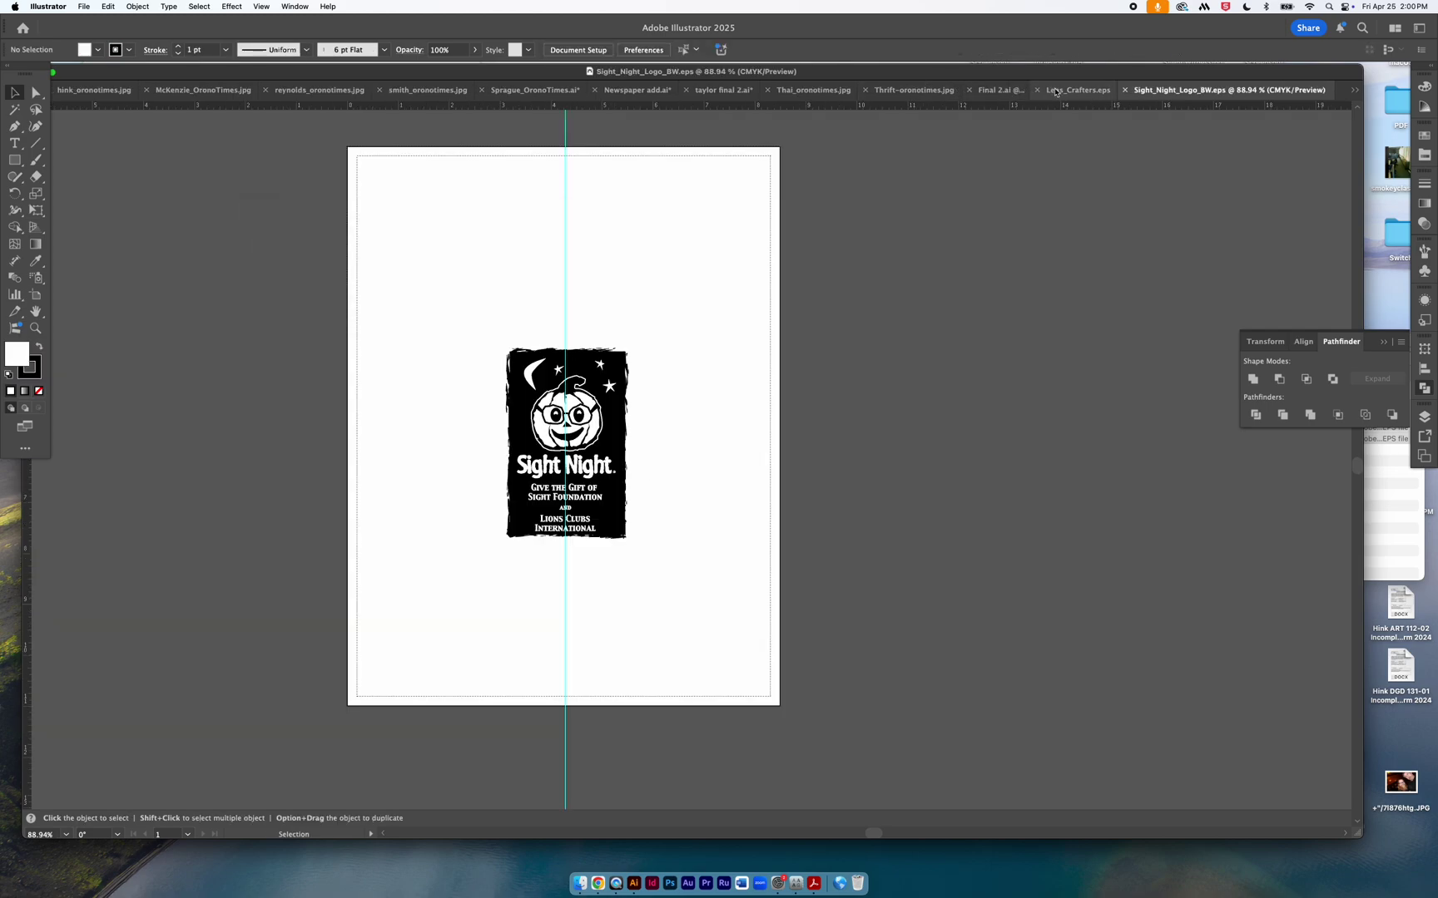
Enlarge the logo in Lens_Crafters.eps to about 13.39 in wide by 3.48 in high.
{"action": "key", "text": "super+w"}
{"action": "left_click", "coordinate": [459, 369]}
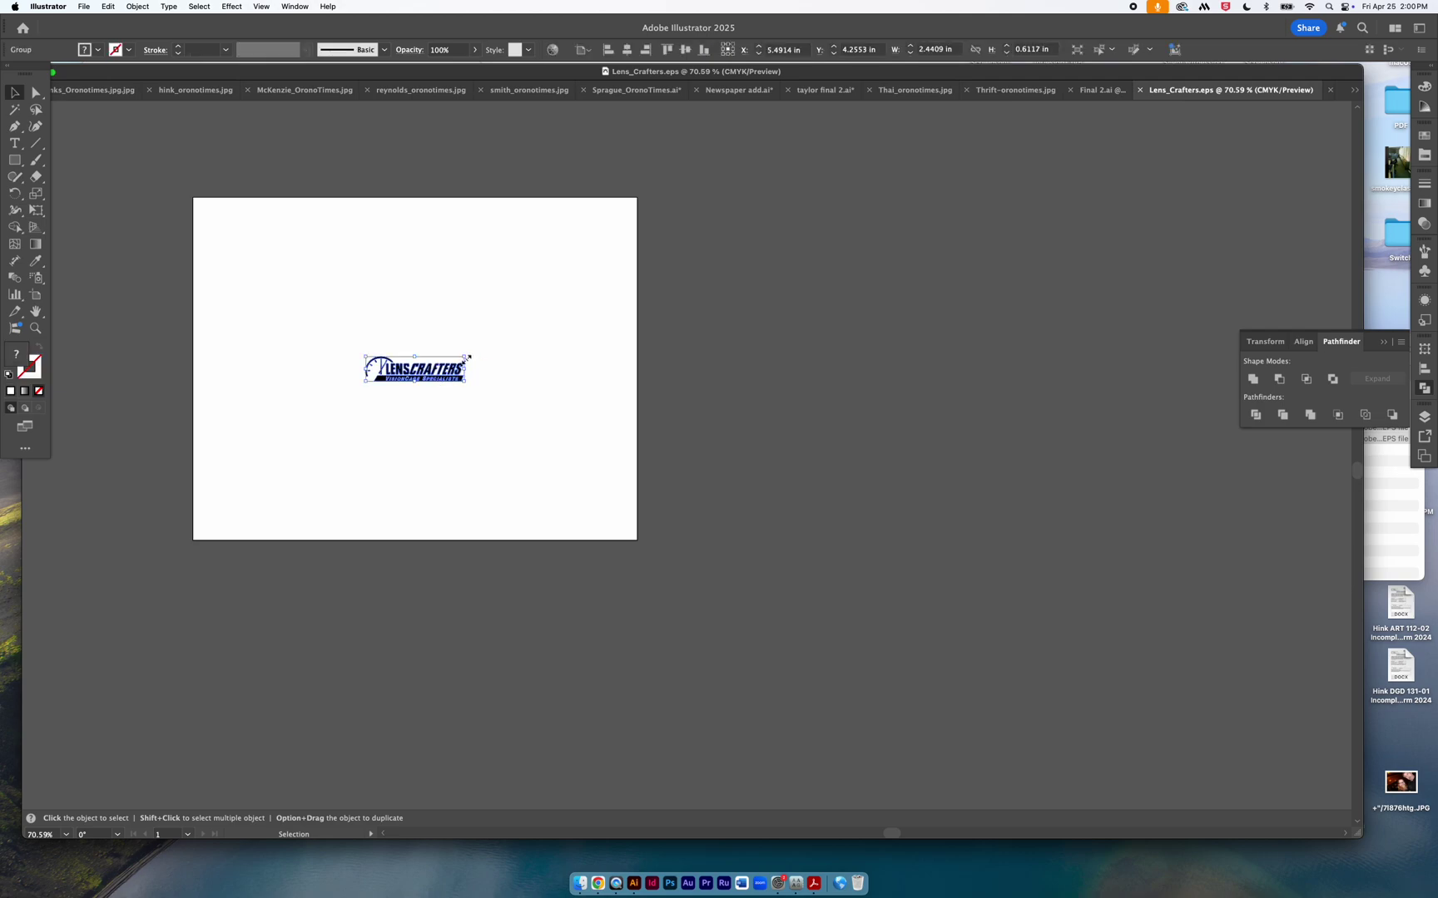
{"action": "left_click_drag", "start_coordinate": [464, 356], "coordinate": [939, 176]}
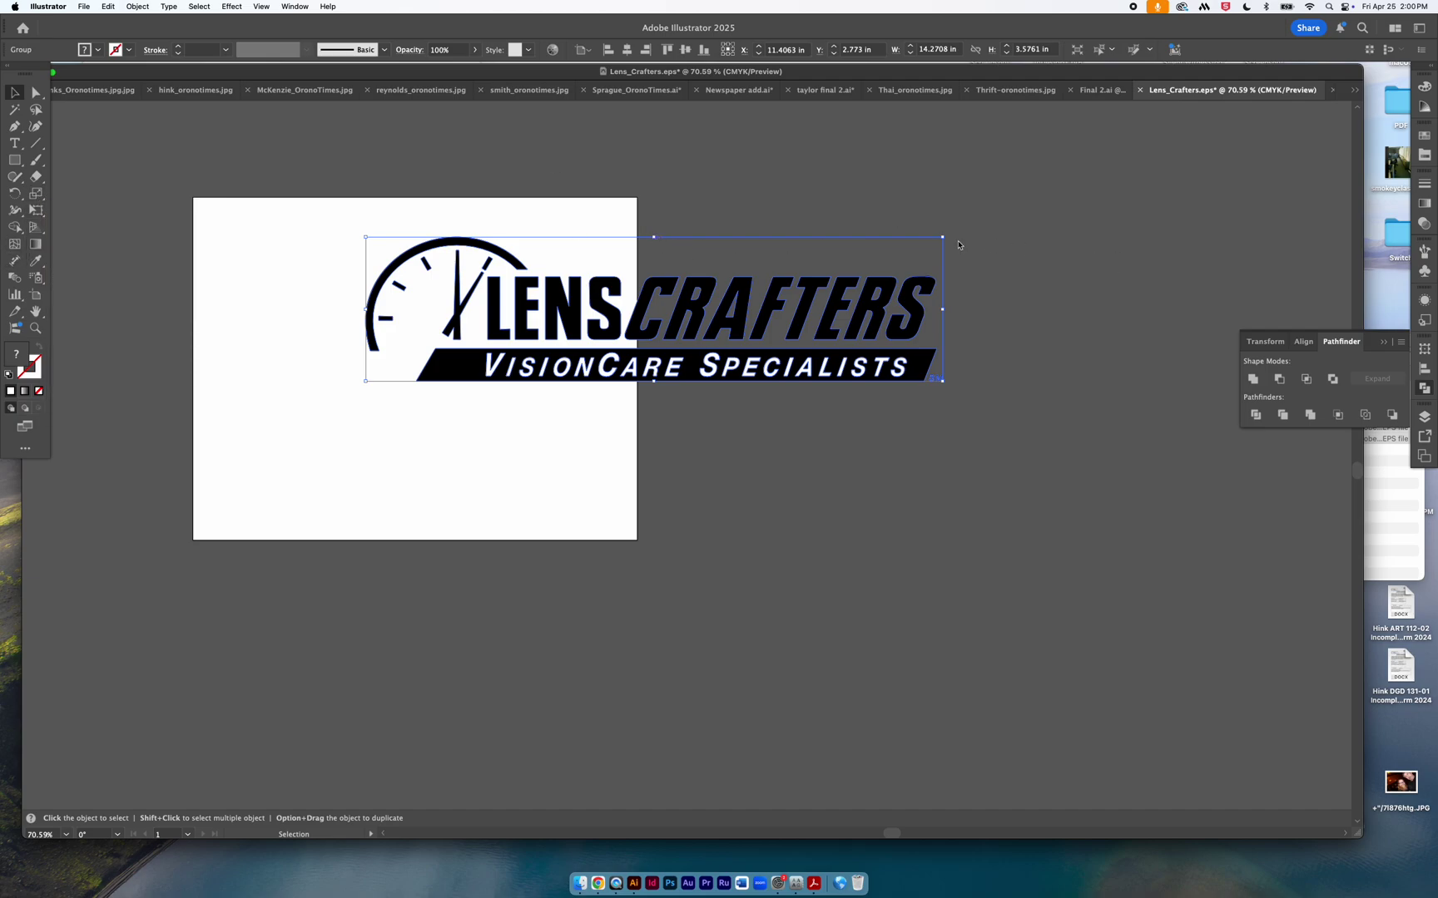
{"action": "left_click_drag", "start_coordinate": [945, 241], "coordinate": [906, 240]}
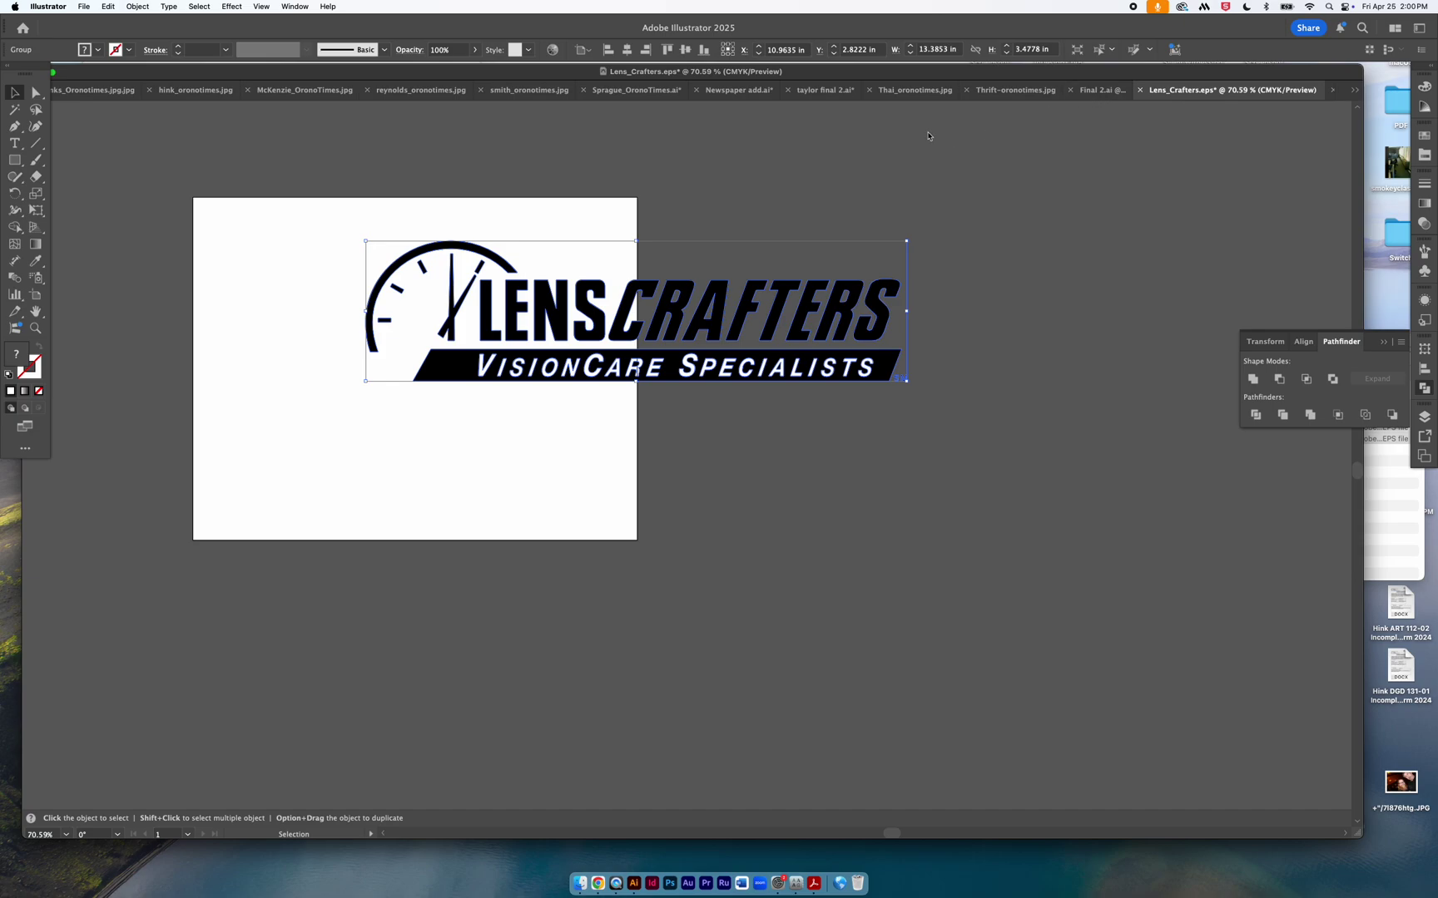
Close Lens_Crafters.eps without saving its changes.
{"action": "key", "text": "a"}
{"action": "key", "text": "super+w"}
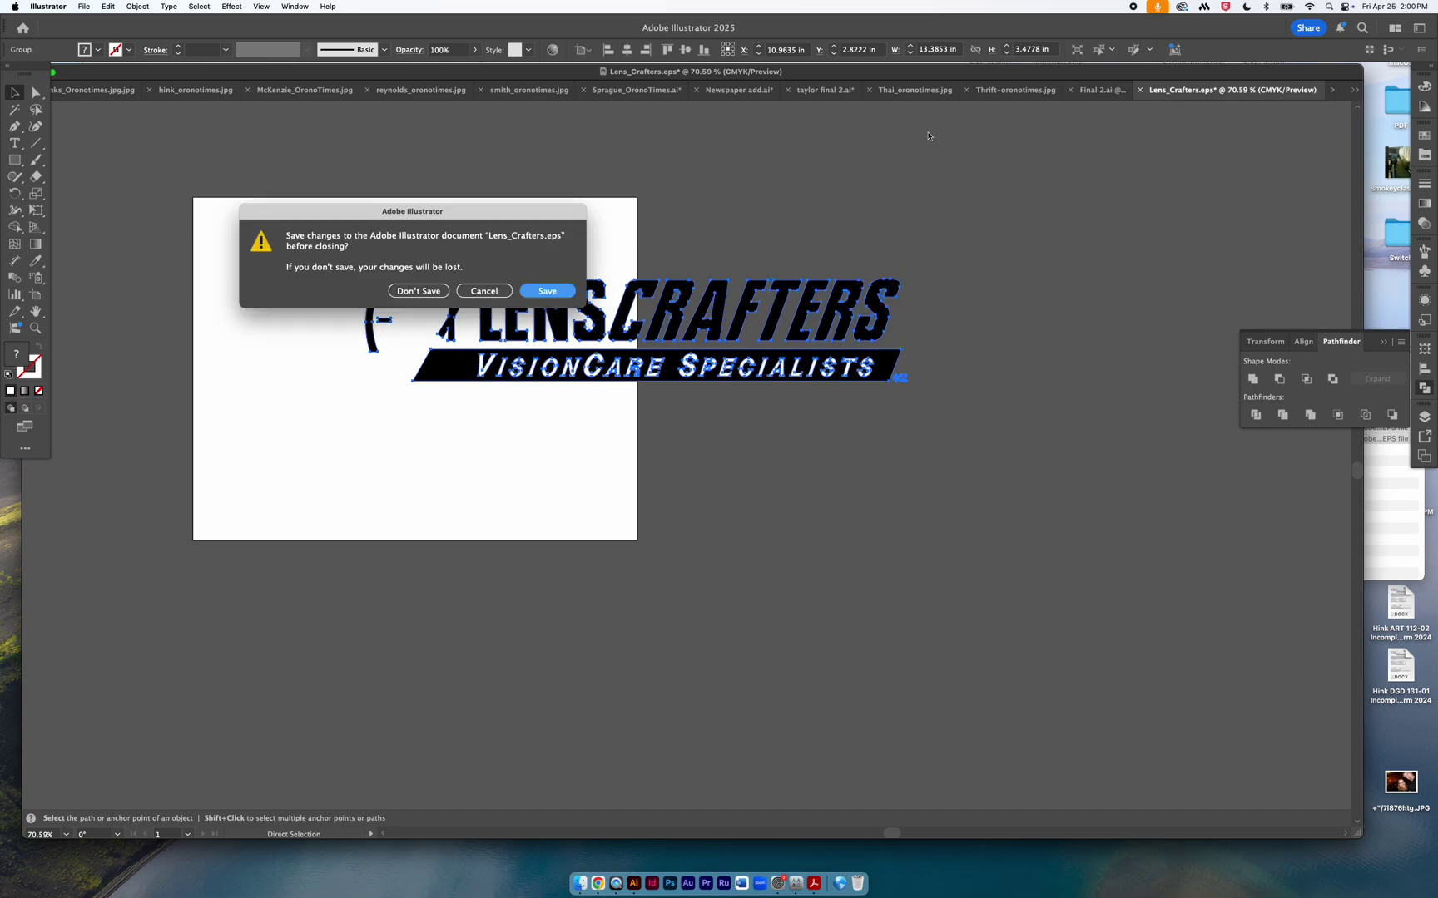
{"action": "left_click", "coordinate": [410, 292]}
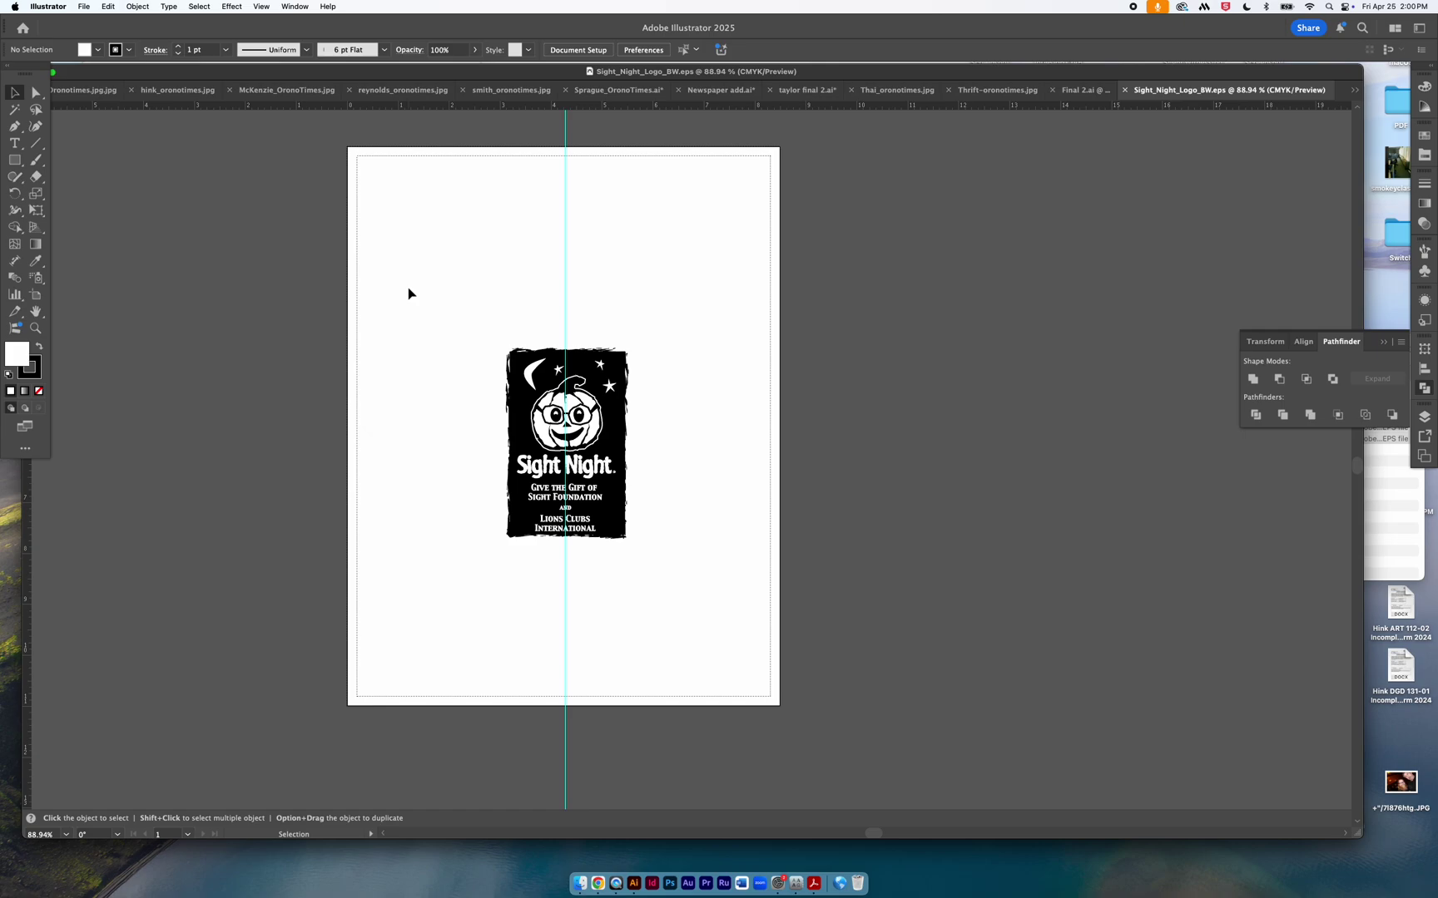
Clear all guides from the Sight_Night_Logo_BW.eps document.
{"action": "scroll", "coordinate": [774, 350], "scroll_direction": "up", "scroll_amount": 1}
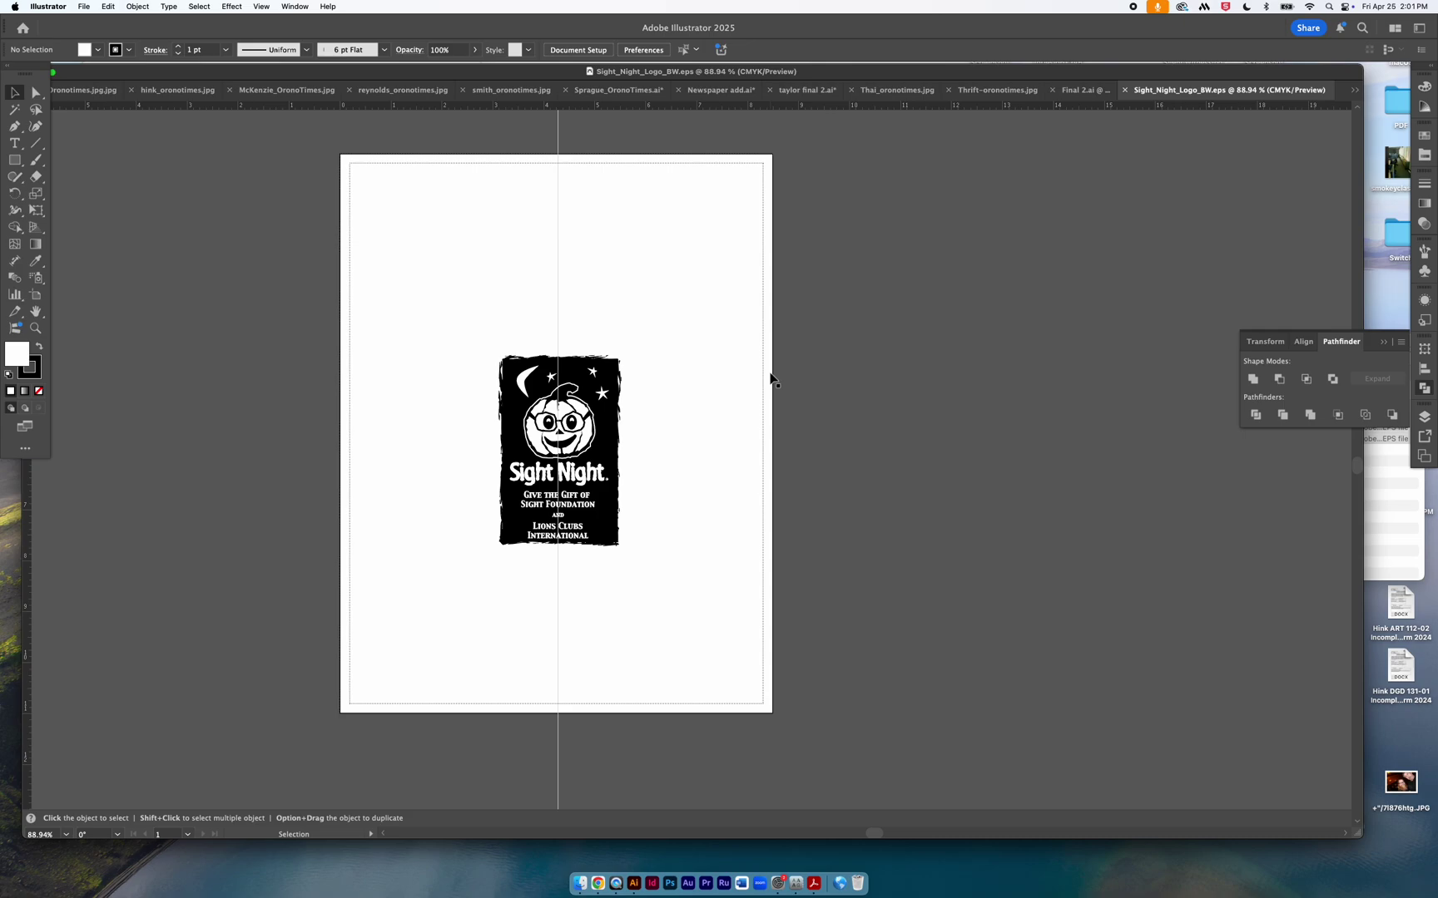
{"action": "scroll", "coordinate": [522, 196], "scroll_direction": "left", "scroll_amount": 1}
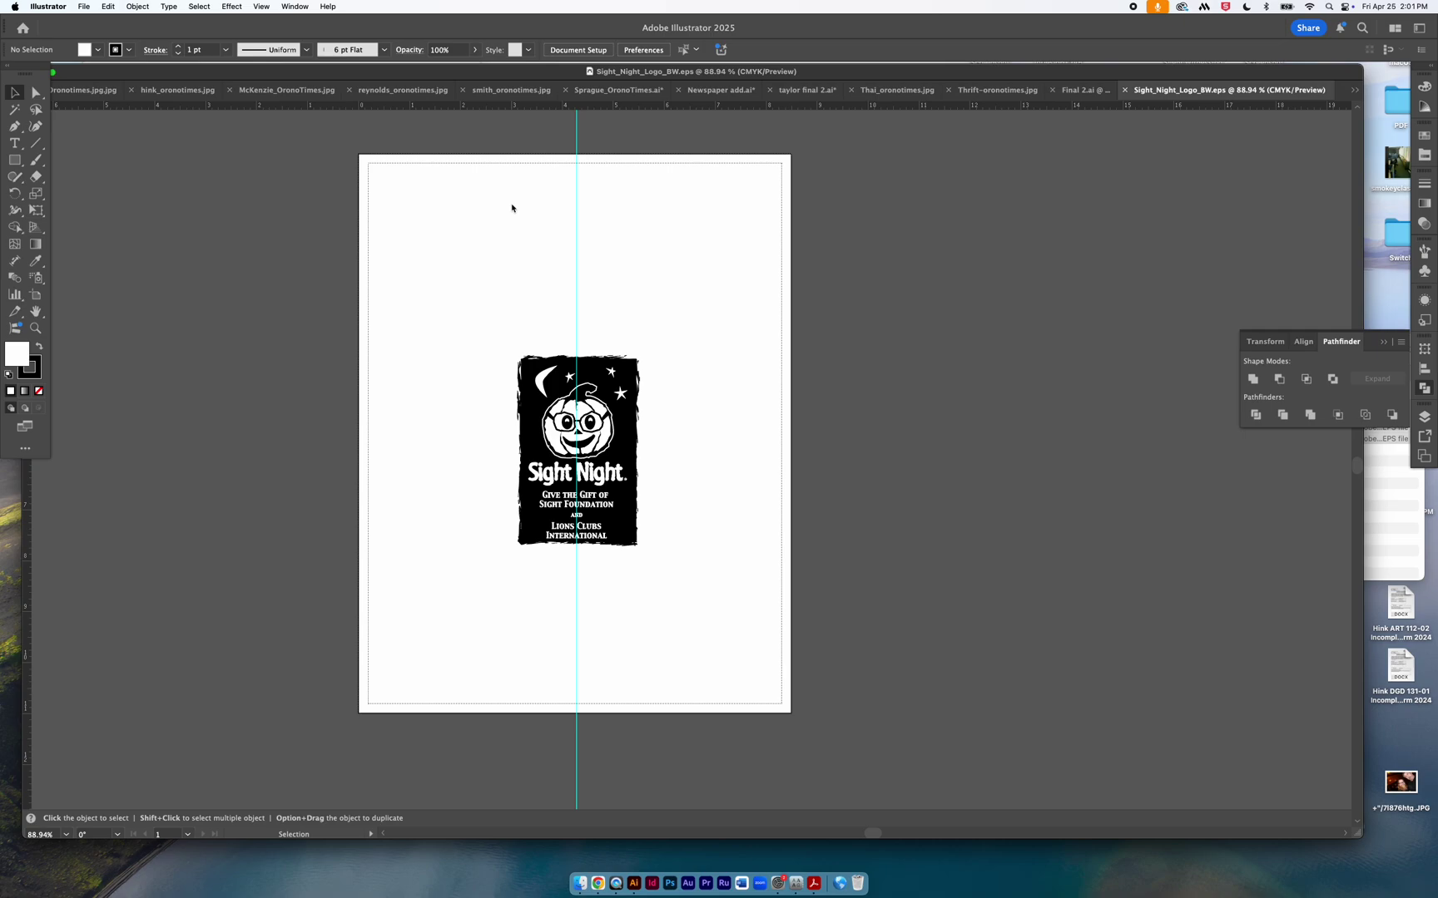
{"action": "left_click_drag", "start_coordinate": [511, 208], "coordinate": [767, 263]}
{"action": "left_click", "coordinate": [295, 6]}
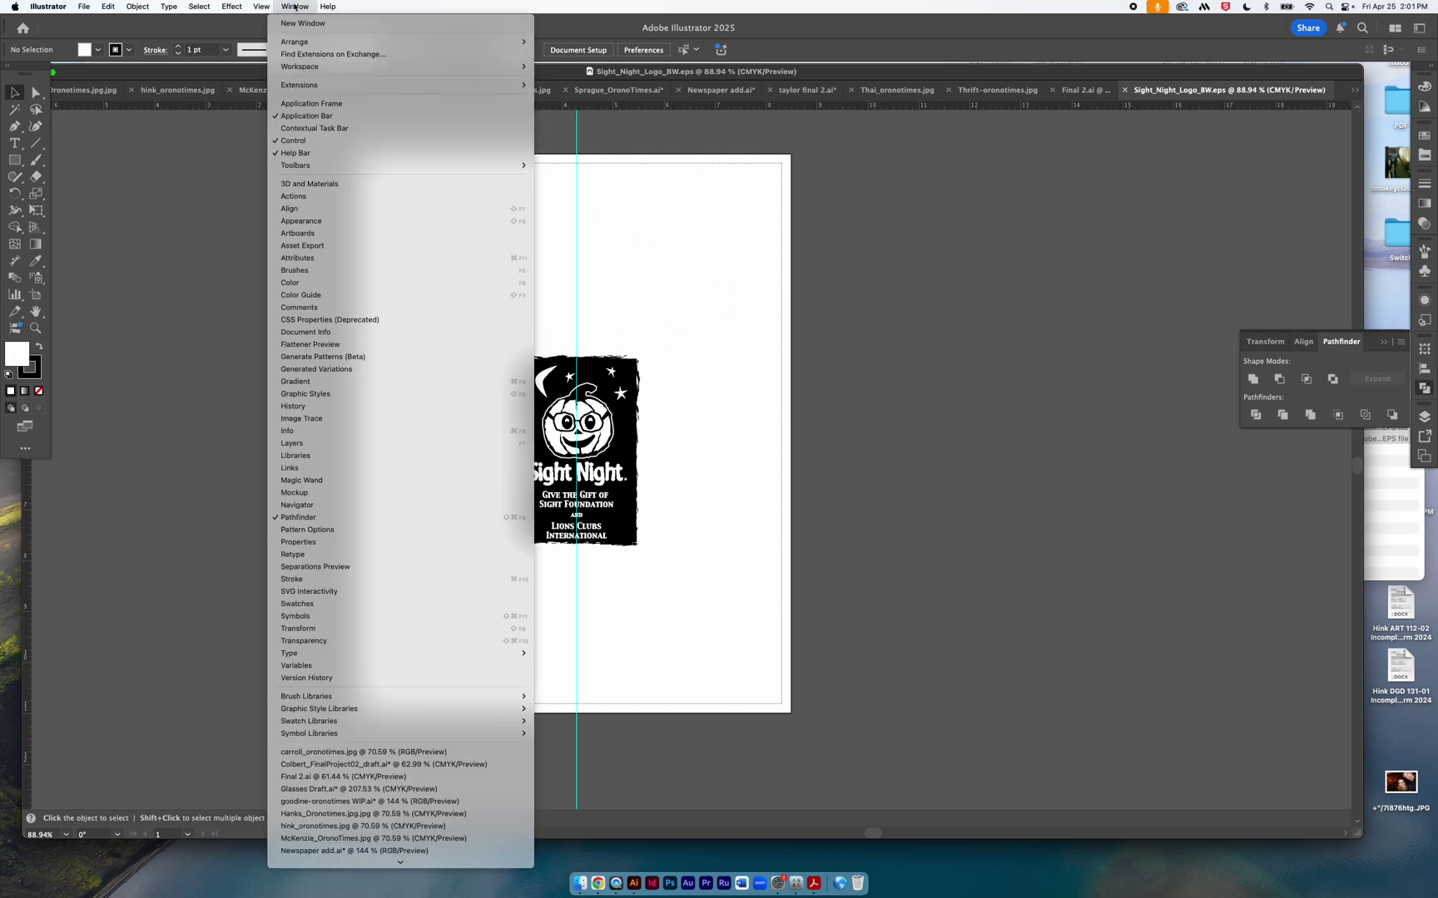
{"action": "mouse_move", "coordinate": [257, 7]}
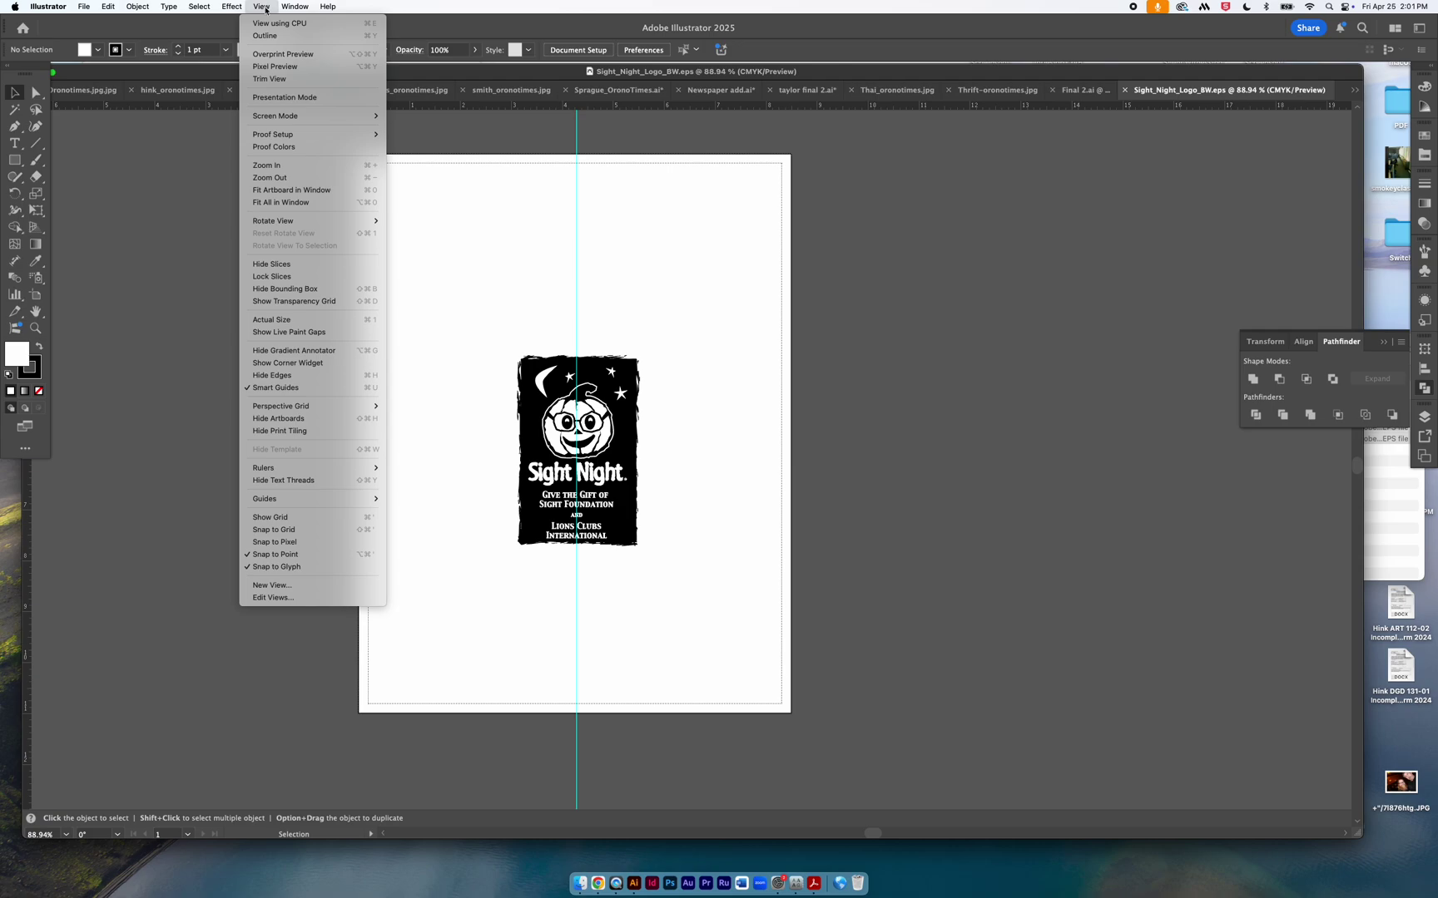
{"action": "mouse_move", "coordinate": [337, 498]}
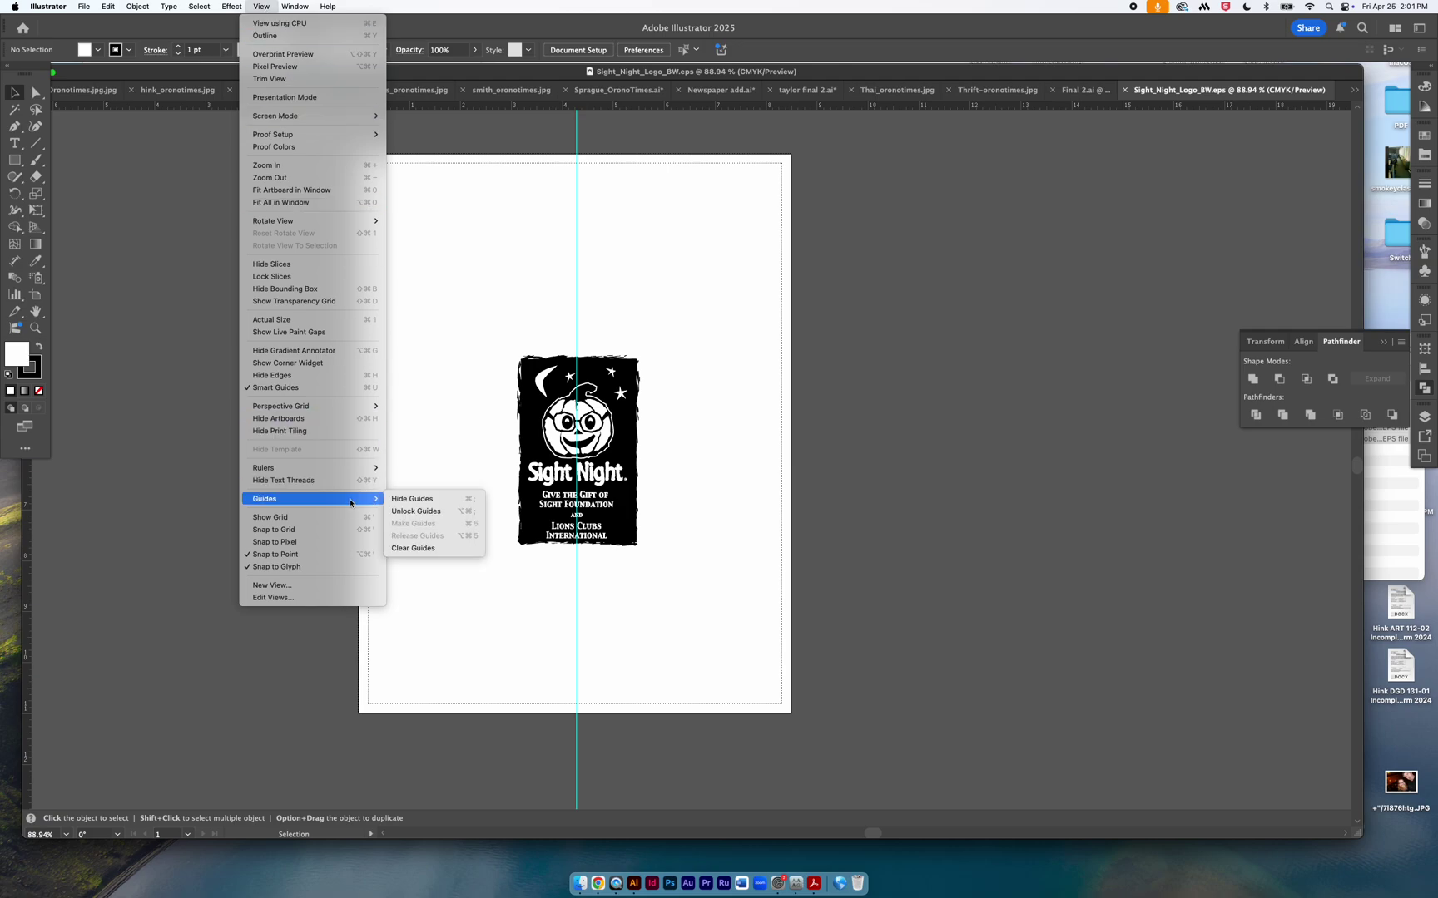
{"action": "left_click", "coordinate": [413, 548]}
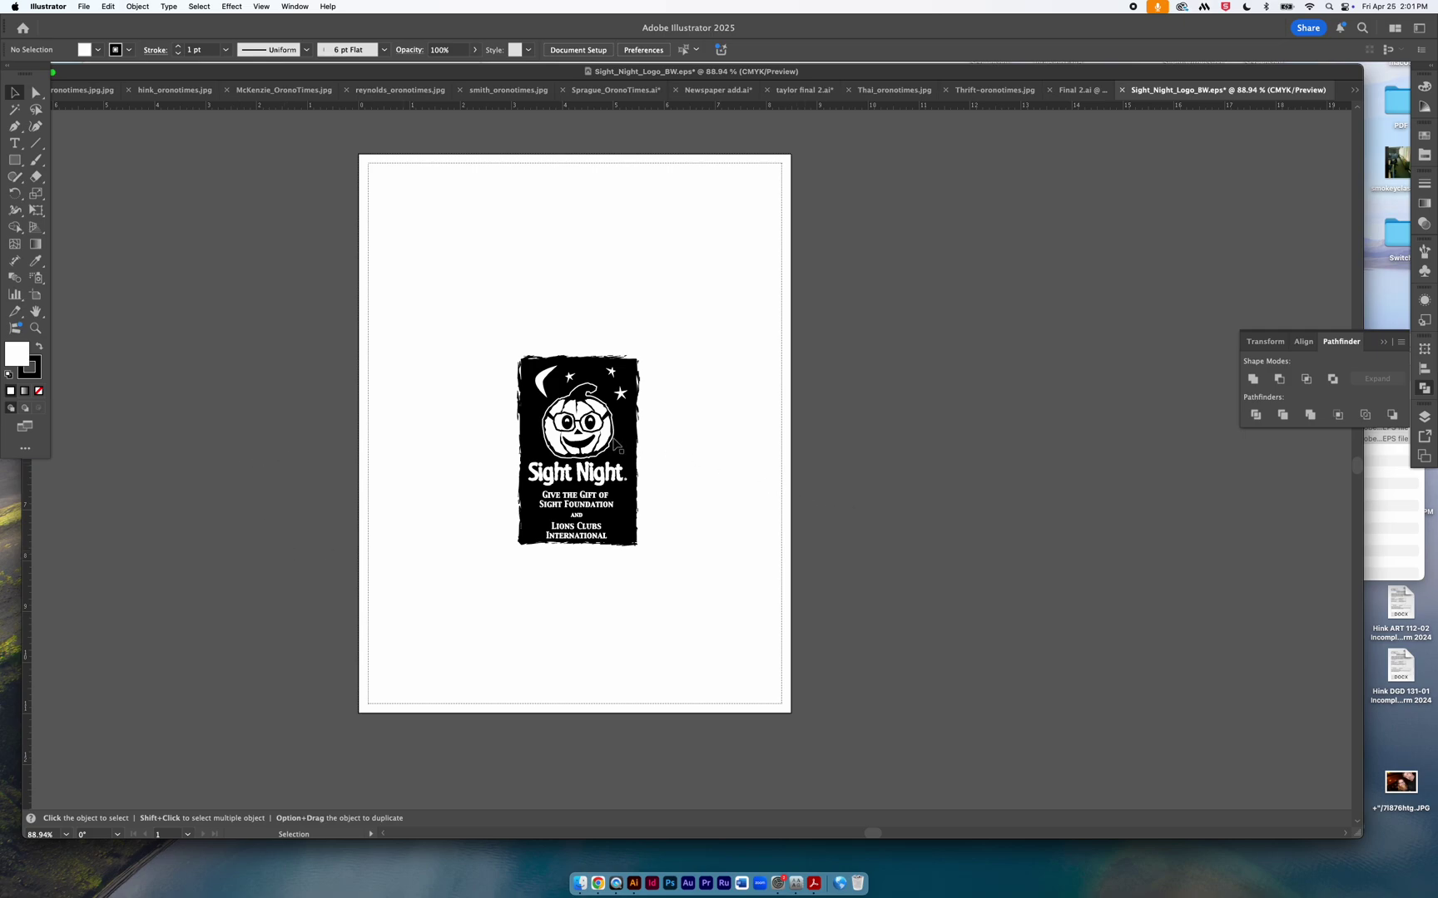
Try moving the pumpkin artwork and the black background frame separately, undoing each move.
{"action": "left_click_drag", "start_coordinate": [599, 432], "coordinate": [696, 401]}
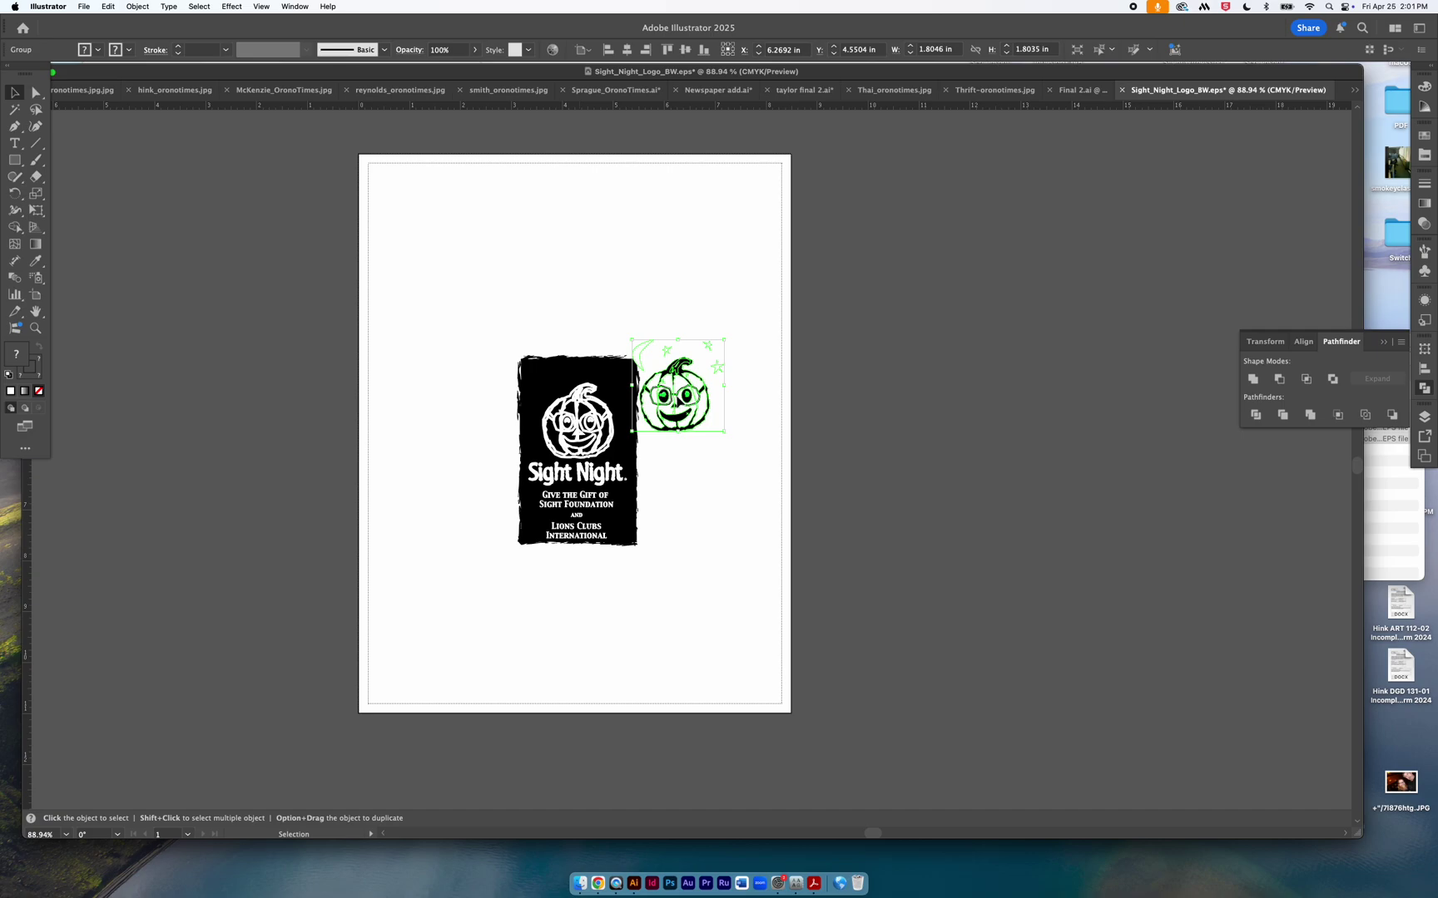
{"action": "key", "text": "super+z"}
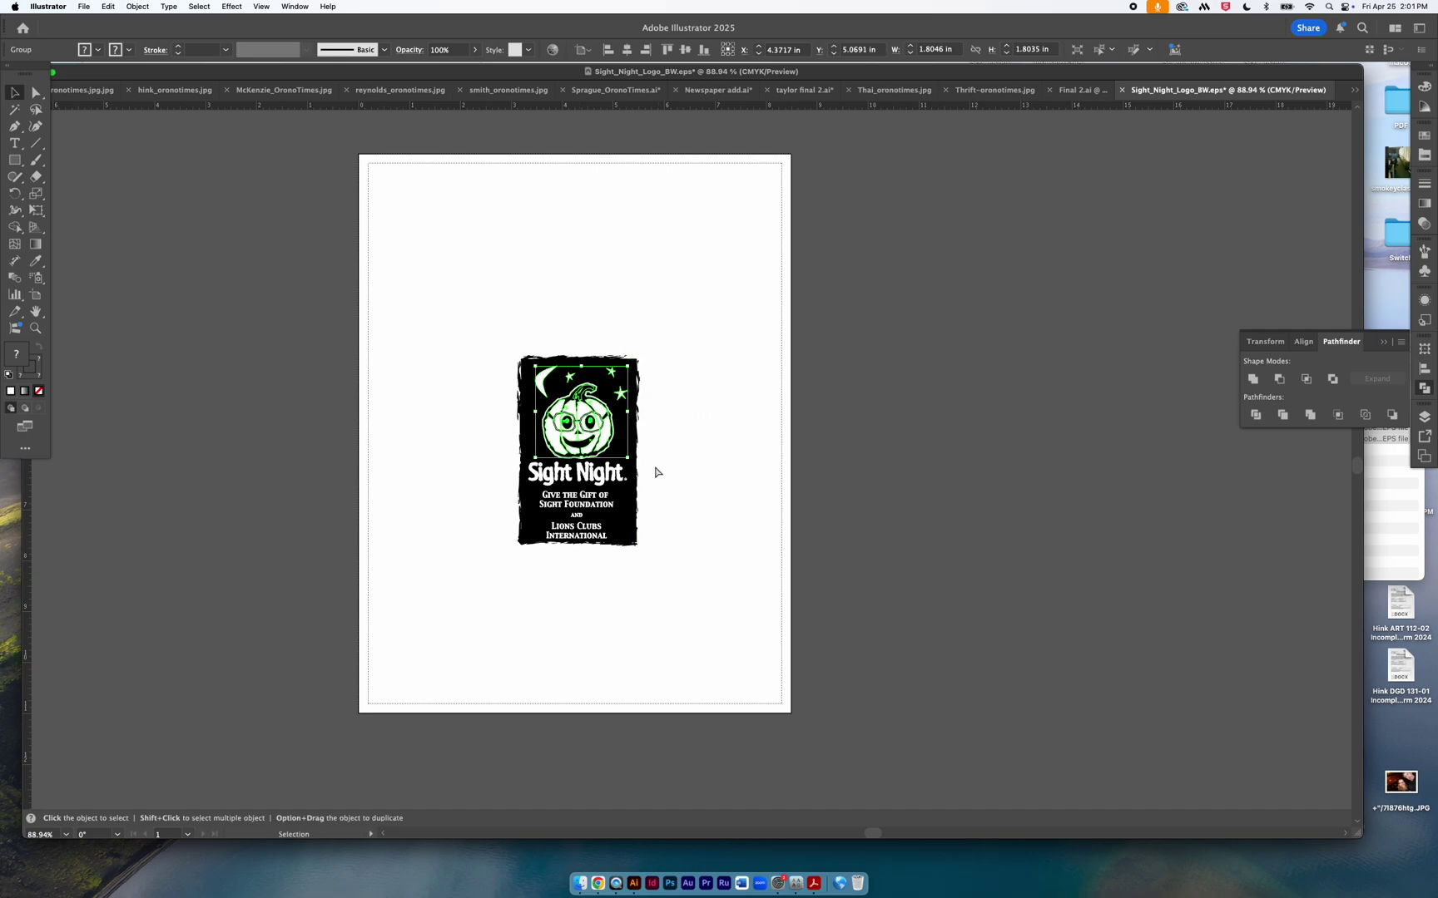
{"action": "left_click_drag", "start_coordinate": [653, 472], "coordinate": [762, 511]}
{"action": "key", "text": "super+z"}
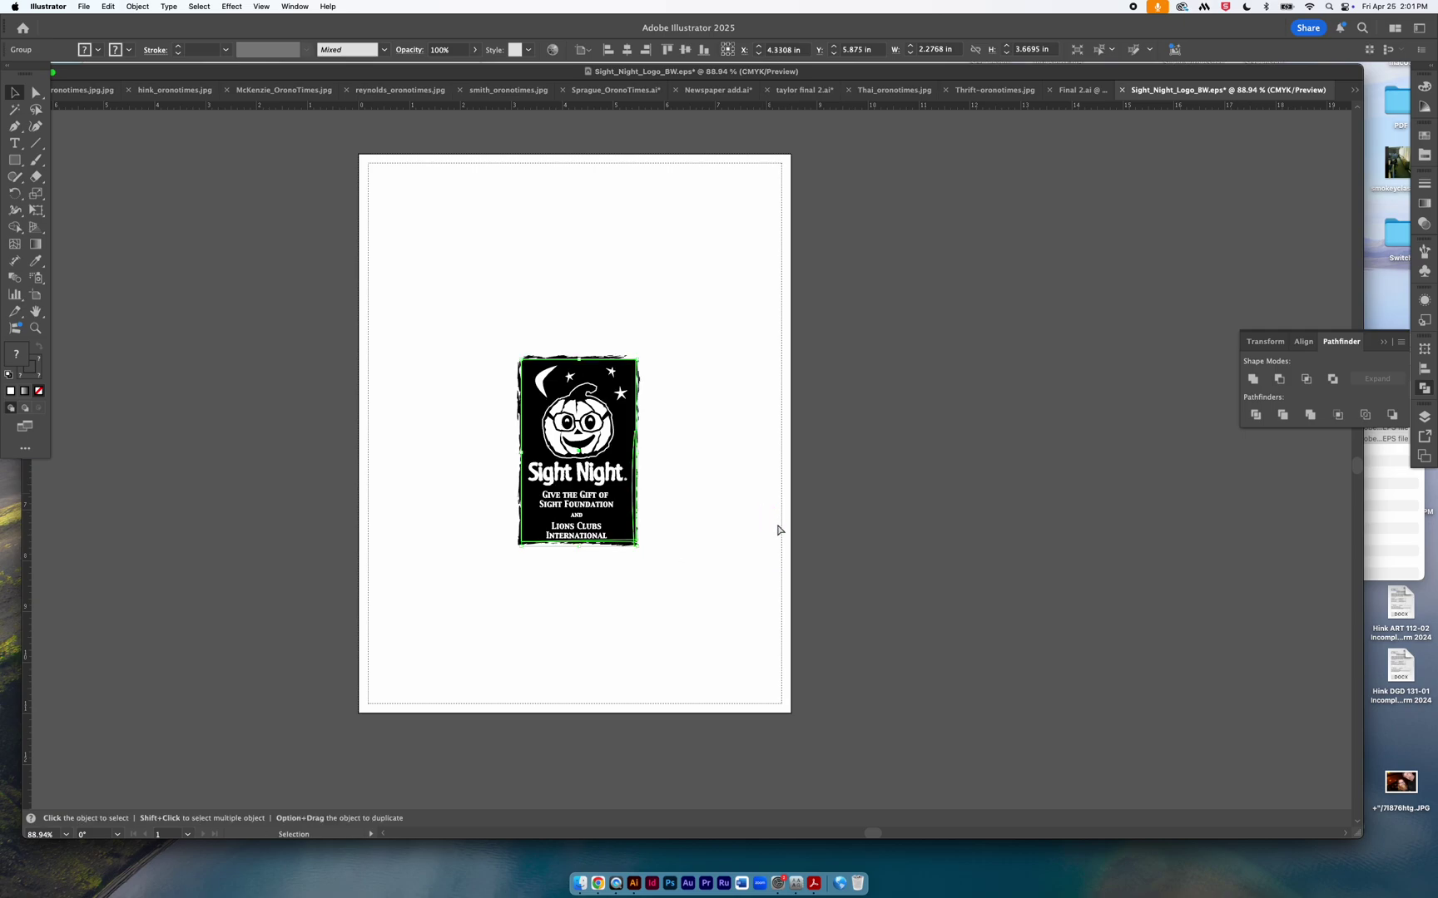
Group all parts of the Sight Night logo and move the group to the artboard's upper middle.
{"action": "left_click_drag", "start_coordinate": [749, 642], "coordinate": [325, 222]}
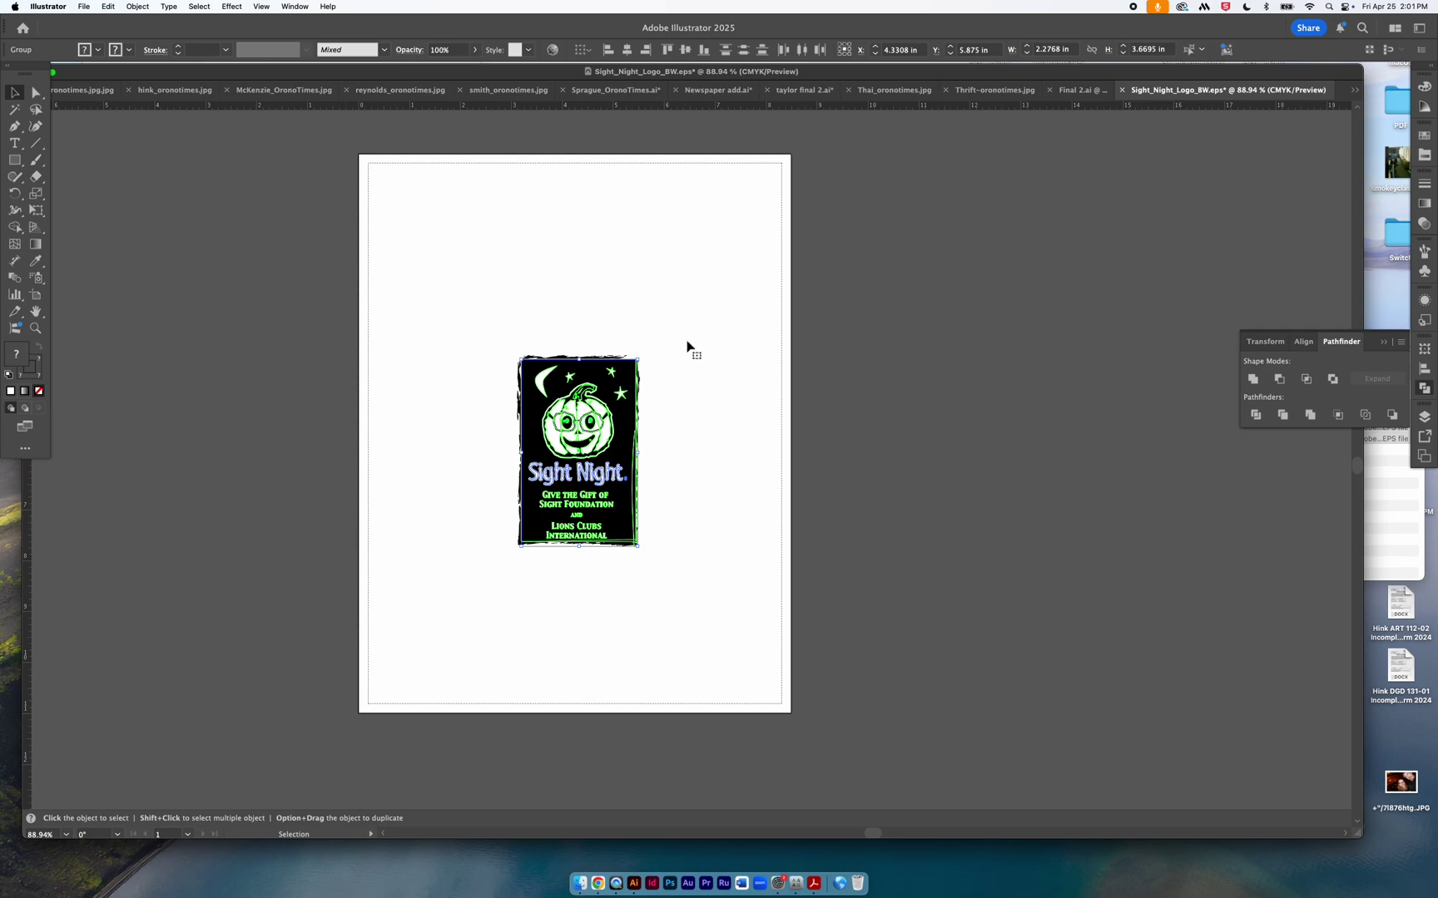
{"action": "key", "text": "a"}
{"action": "key", "text": "v"}
{"action": "left_click_drag", "start_coordinate": [576, 394], "coordinate": [711, 338]}
{"action": "left_click_drag", "start_coordinate": [774, 487], "coordinate": [632, 401]}
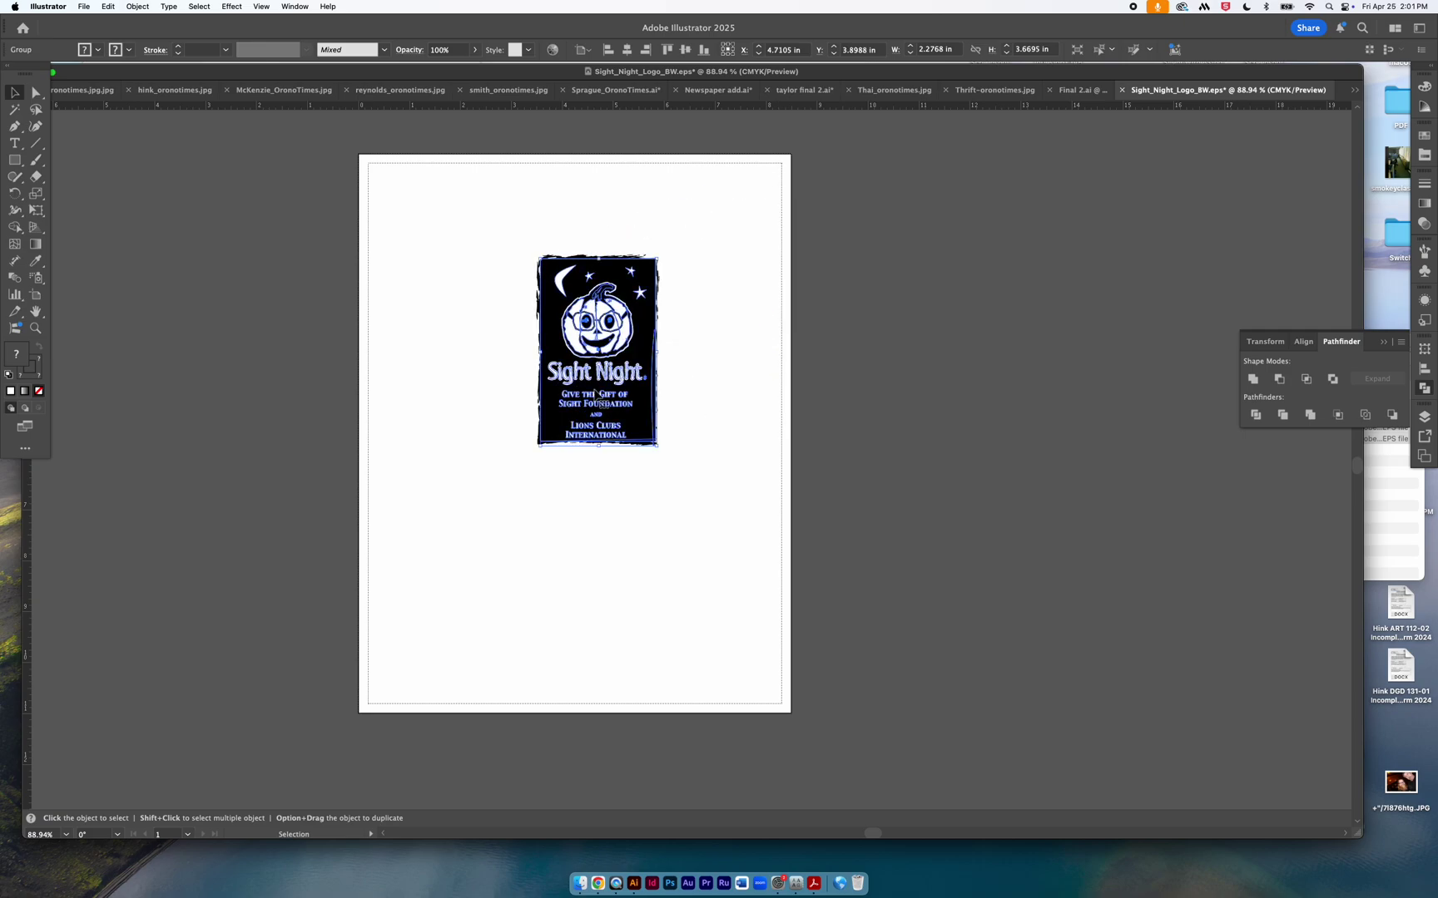
Enlarge the Sight Night logo to about 6.47 by 10.43 in and accept the Scale options with Scale Strokes & Effects on.
{"action": "scroll", "coordinate": [752, 475], "scroll_direction": "right", "scroll_amount": 2}
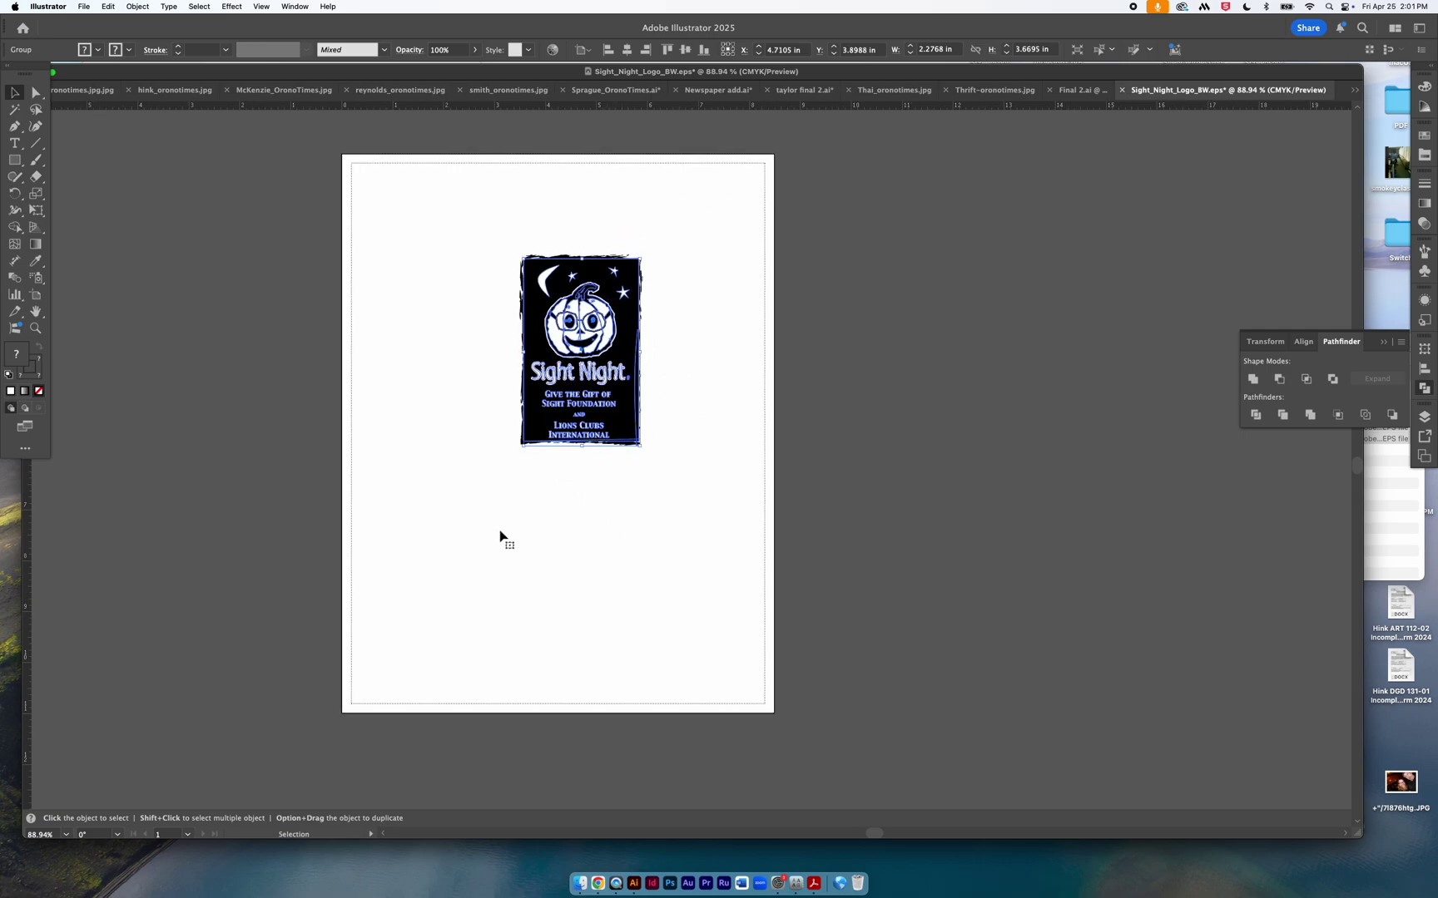
{"action": "left_click_drag", "start_coordinate": [525, 448], "coordinate": [309, 791]}
{"action": "double_click", "coordinate": [37, 194]}
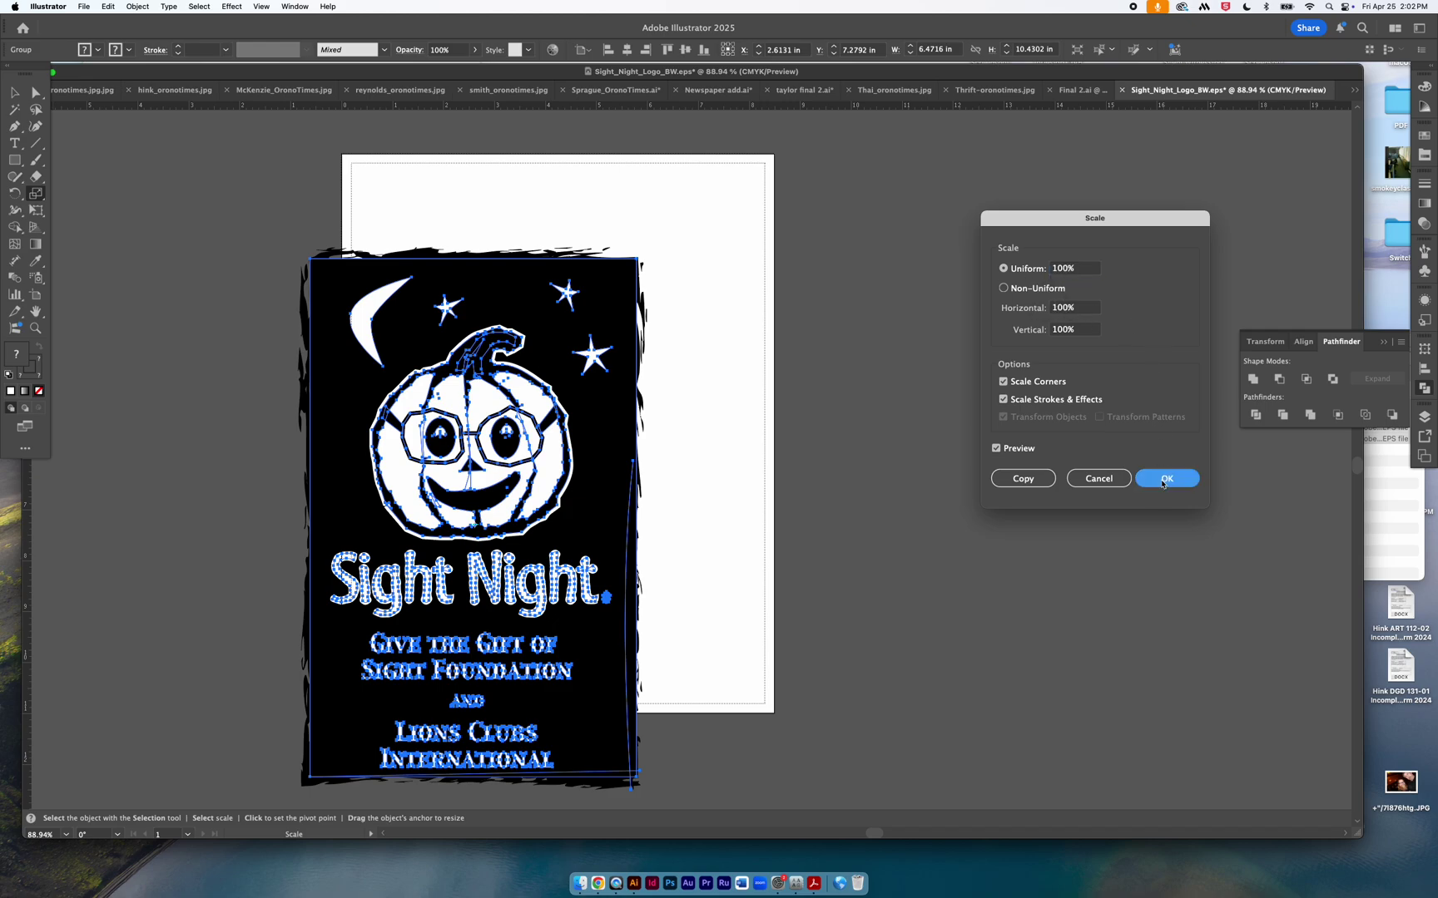
{"action": "left_click", "coordinate": [1162, 484]}
Resize the logo to about 6.53 by 10.53 in and center it on the artboard.
{"action": "key", "text": "v"}
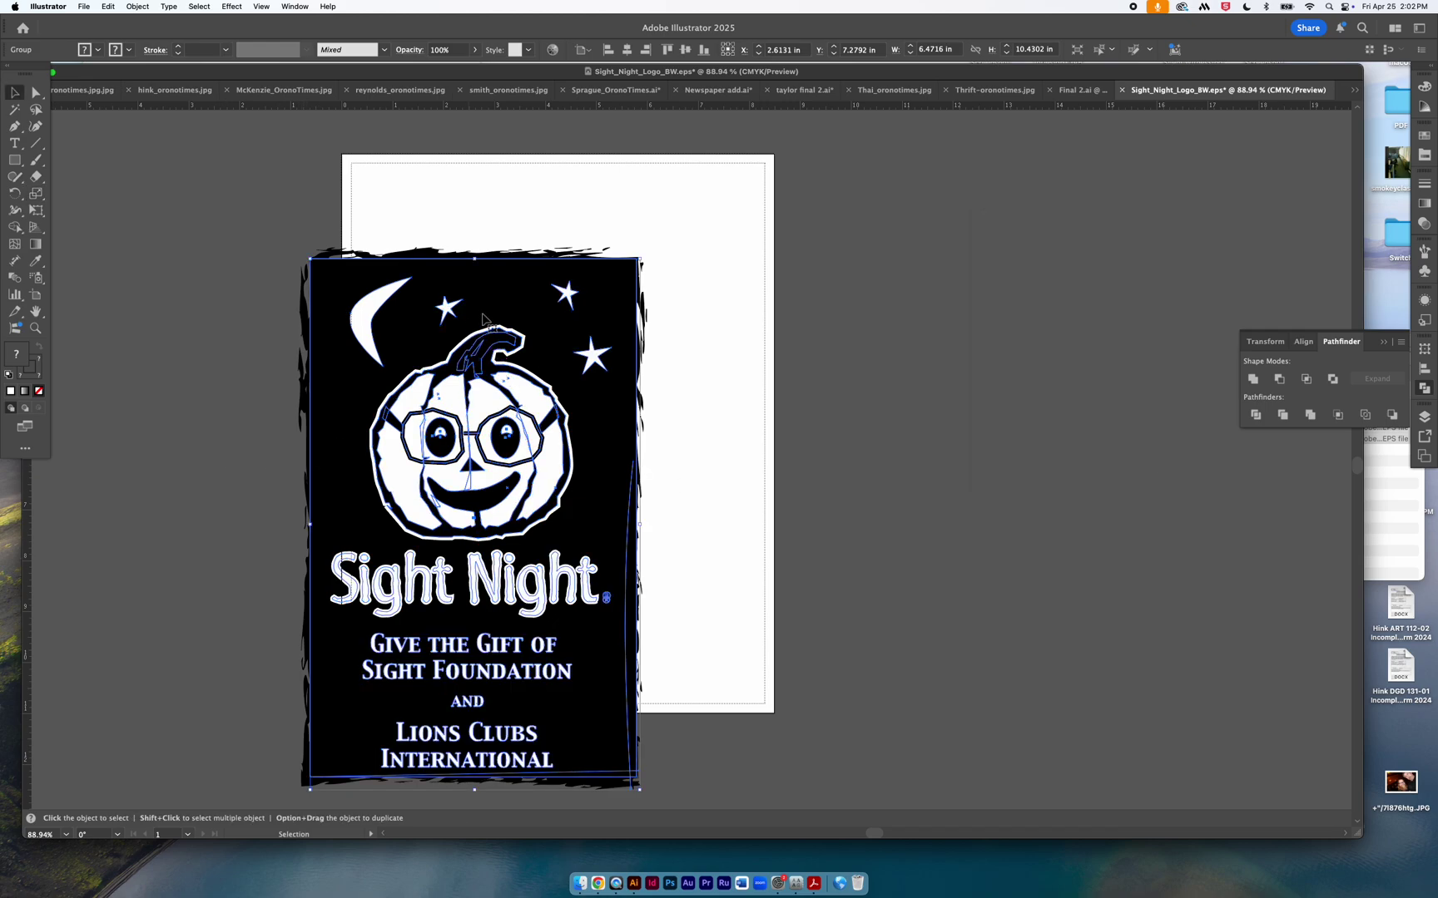
{"action": "mouse_move", "coordinate": [638, 261]}
{"action": "left_mouse_down"}
{"action": "mouse_move", "coordinate": [561, 332]}
{"action": "mouse_move", "coordinate": [486, 512]}
{"action": "mouse_move", "coordinate": [445, 565]}
{"action": "mouse_move", "coordinate": [658, 199]}
{"action": "mouse_move", "coordinate": [442, 613]}
{"action": "mouse_move", "coordinate": [446, 547]}
{"action": "mouse_move", "coordinate": [625, 251]}
{"action": "mouse_move", "coordinate": [549, 552]}
{"action": "mouse_move", "coordinate": [658, 288]}
{"action": "mouse_move", "coordinate": [642, 254]}
{"action": "left_mouse_up"}
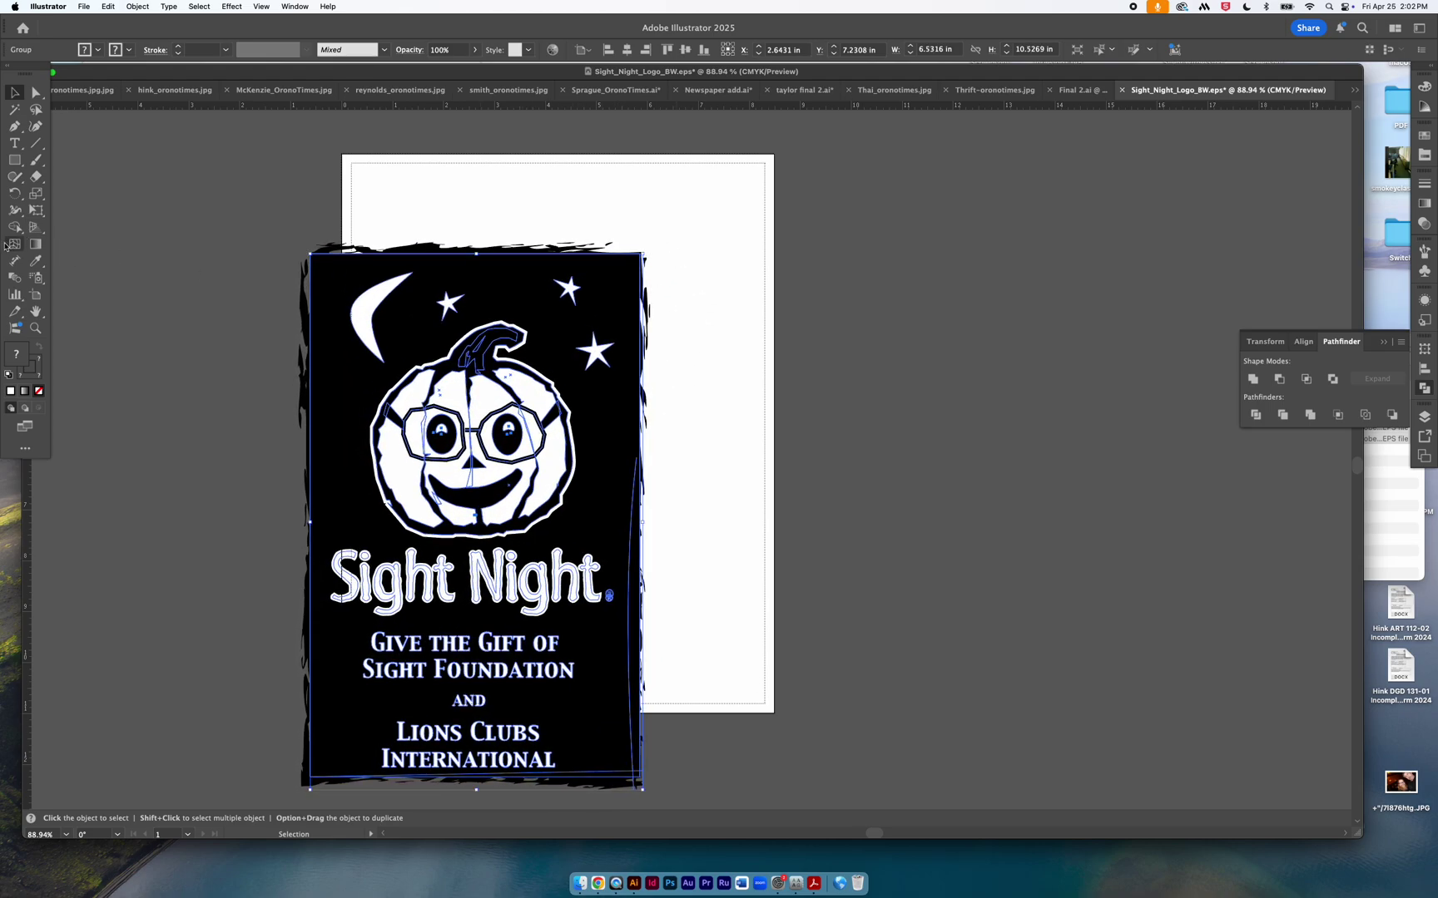
{"action": "left_click_drag", "start_coordinate": [413, 388], "coordinate": [496, 310]}
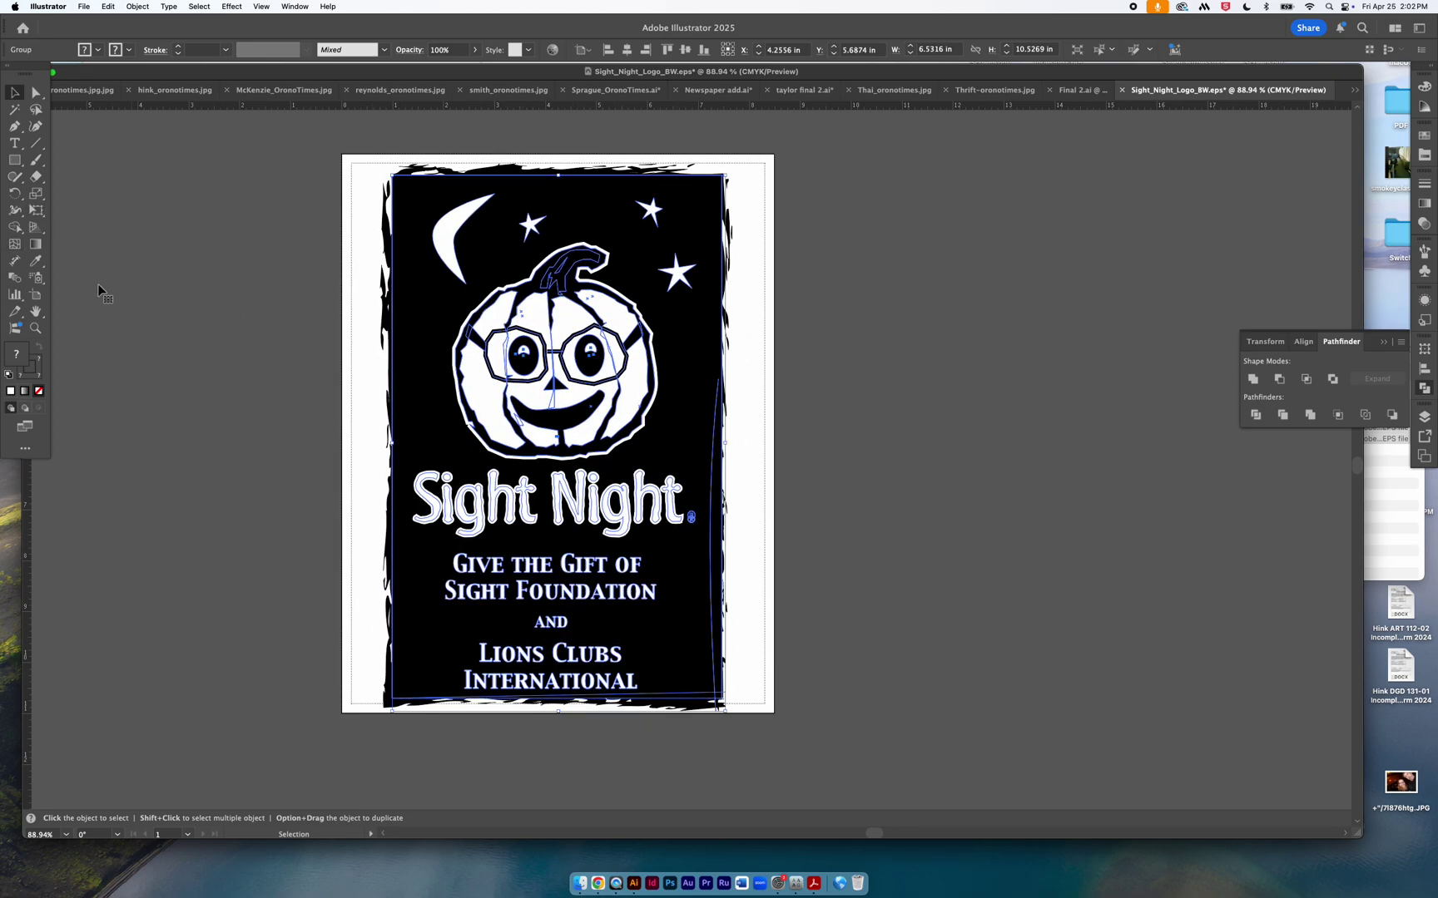
Undo the enlargements and moves of the grouped Sight Night logo.
{"action": "key", "text": "super+z"}
{"action": "key", "text": "super+z"}
{"action": "key", "text": "super+z"}
{"action": "key", "text": "super+z"}
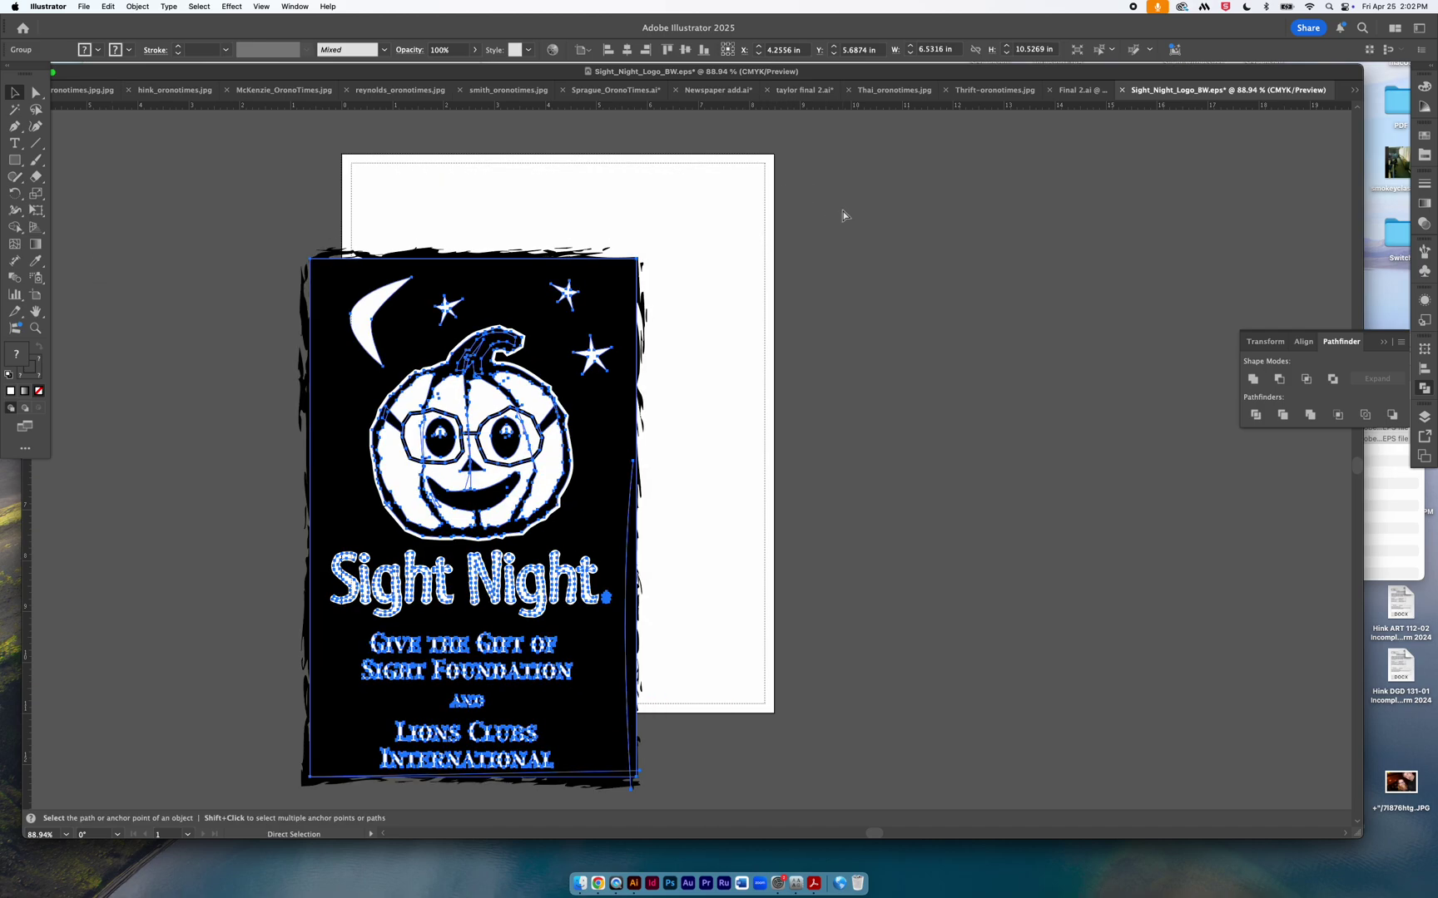
{"action": "key", "text": "super+z"}
{"action": "key", "text": "super+z"}
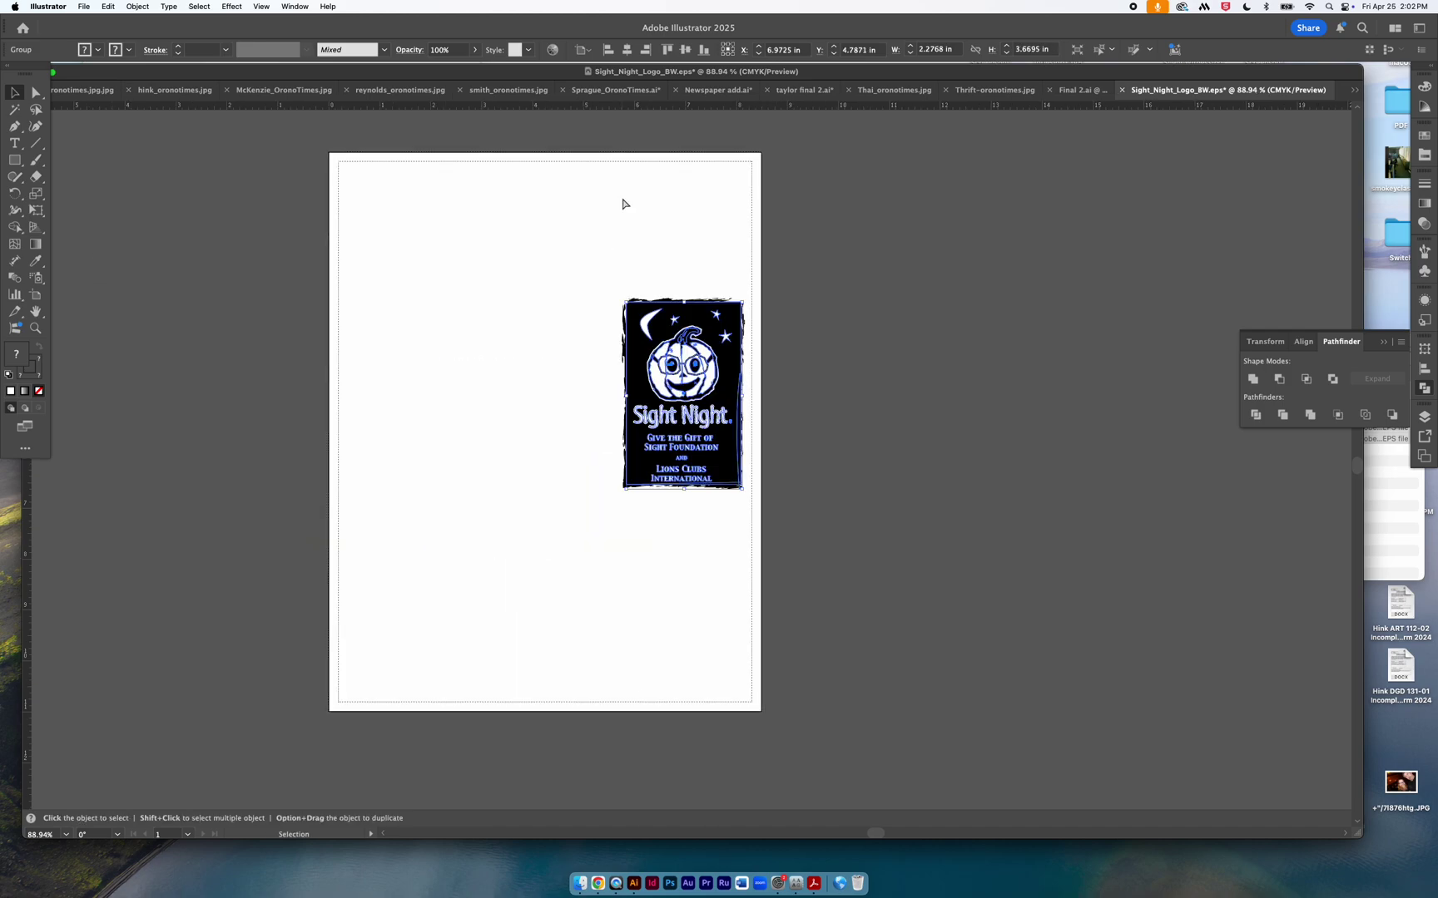
Turn off Scale Corners and Scale Strokes & Effects in the Scale options, keeping the logo at 100%.
{"action": "double_click", "coordinate": [36, 197]}
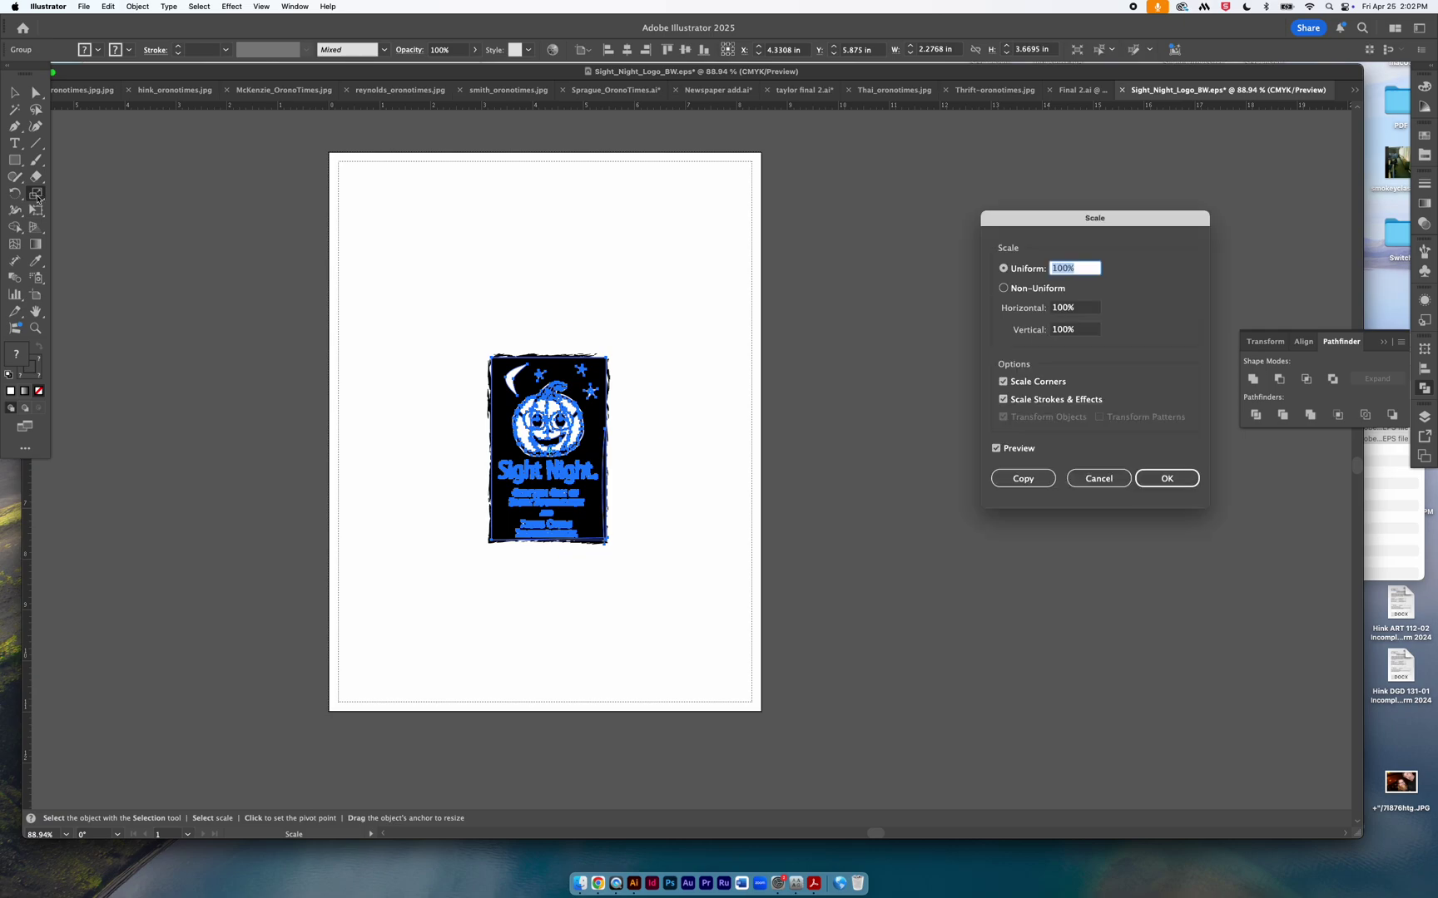
{"action": "left_click", "coordinate": [1004, 401]}
{"action": "left_click", "coordinate": [1003, 383]}
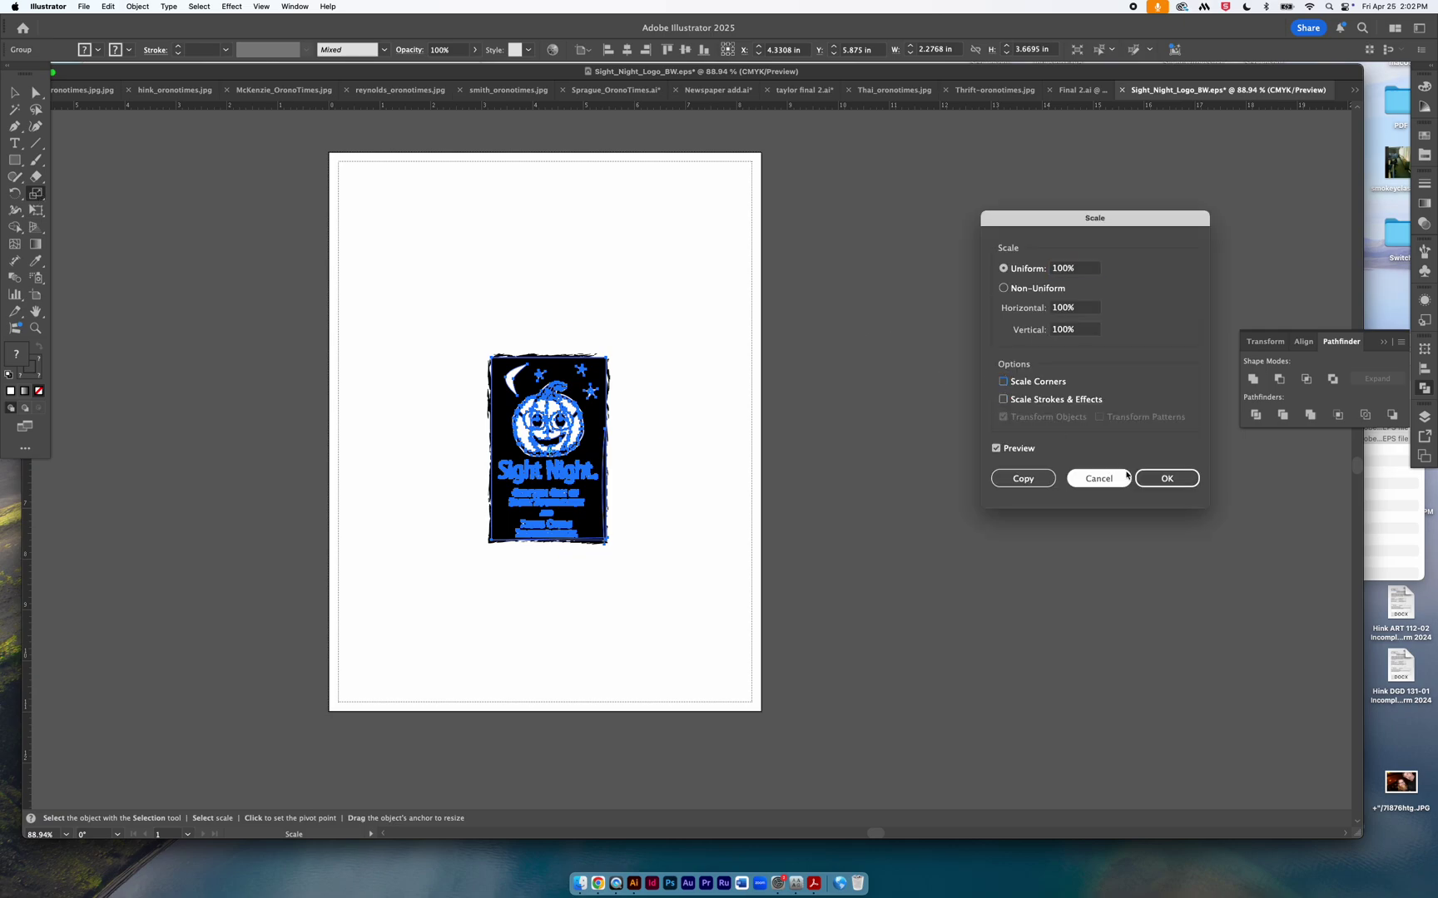
{"action": "left_click", "coordinate": [1151, 479]}
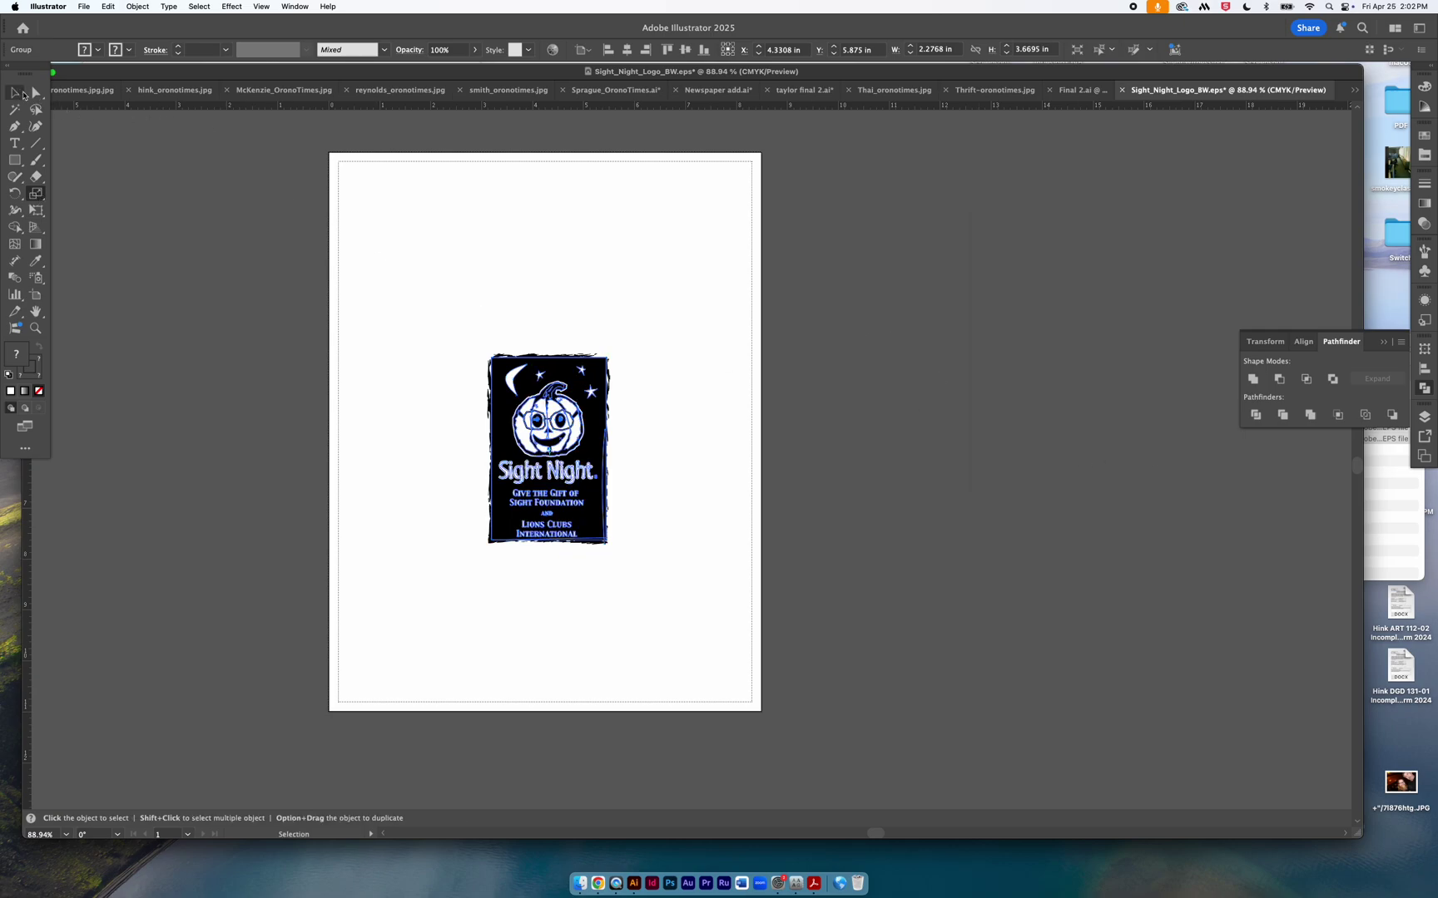
Enlarge the Sight Night logo proportionally to about three times its size and undo the enlargement.
{"action": "key", "text": "v"}
{"action": "left_click_drag", "start_coordinate": [601, 359], "coordinate": [929, 311]}
{"action": "left_click", "coordinate": [937, 384]}
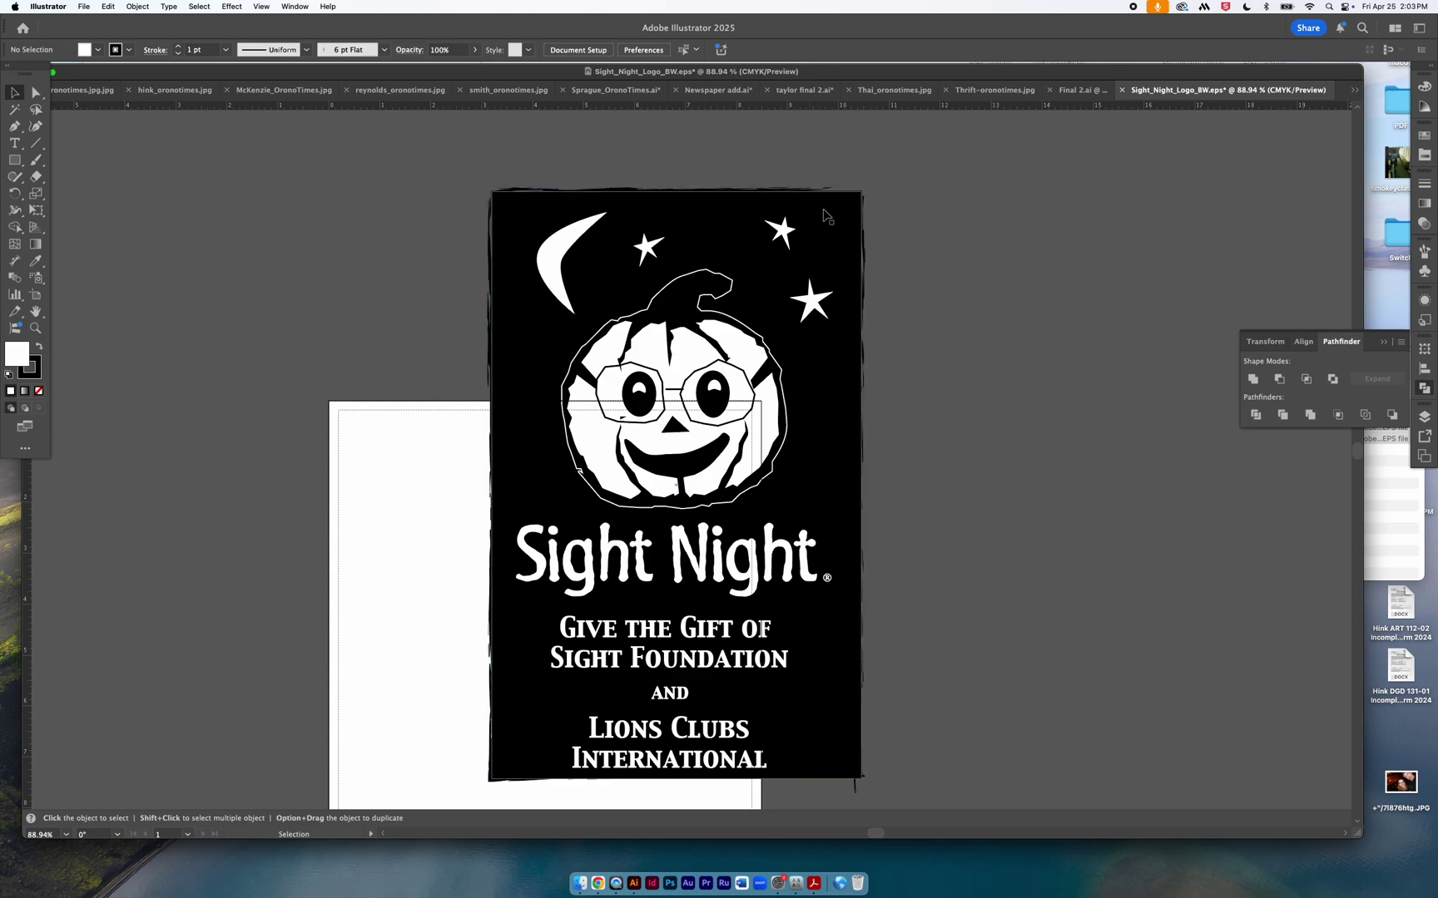
{"action": "key", "text": "cmd+z"}
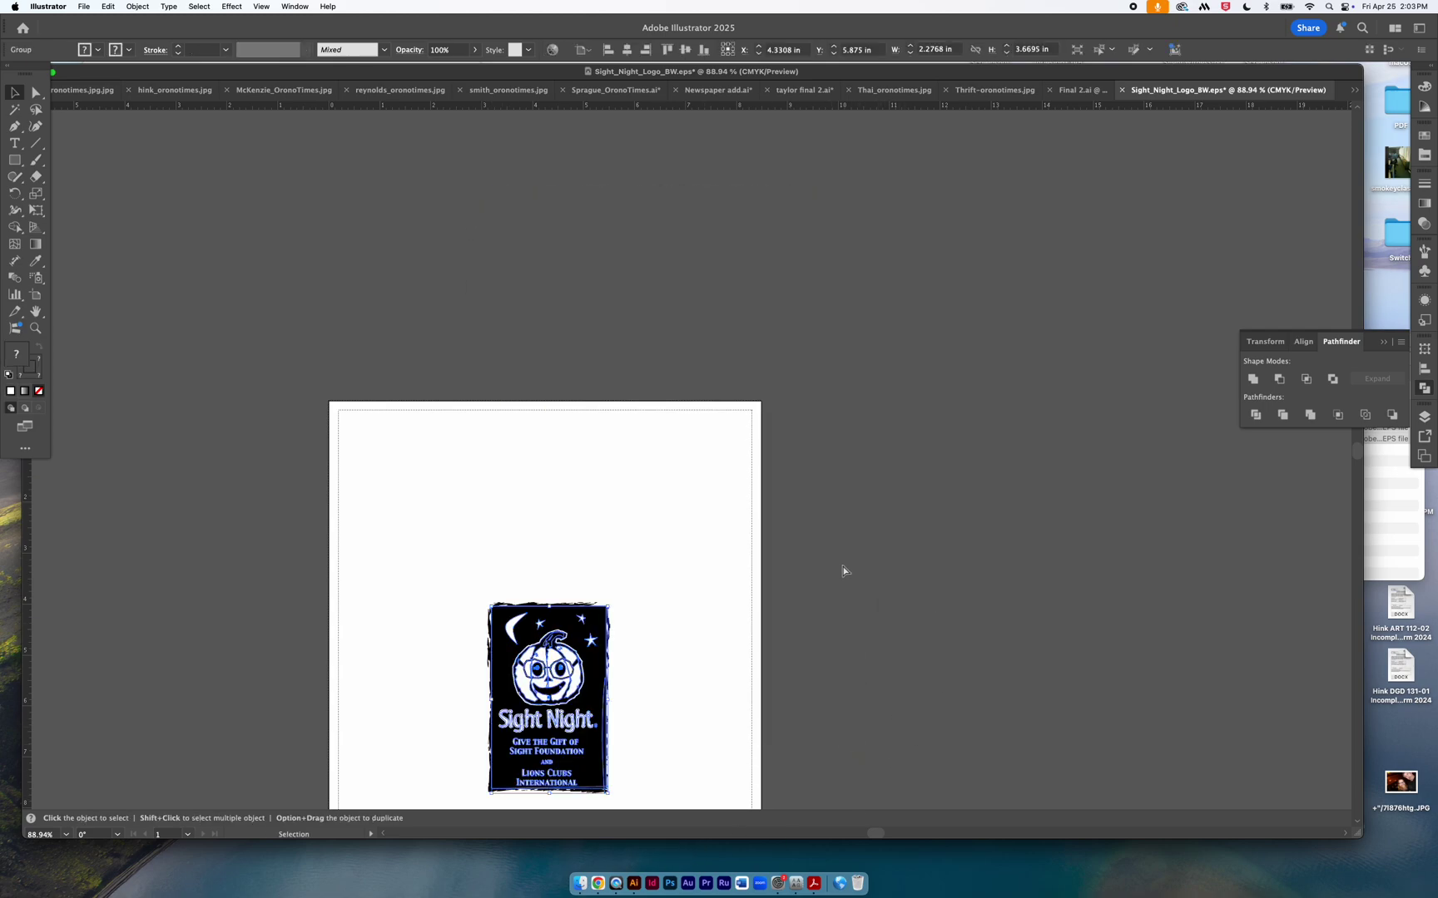
Shrink the Sight Night logo proportionally to about a quarter of its size and deselect it.
{"action": "scroll", "coordinate": [842, 566], "scroll_direction": "down", "scroll_amount": 5}
{"action": "key", "text": "cmd+equal"}
{"action": "key", "text": "cmd+equal"}
{"action": "key", "text": "cmd+equal"}
{"action": "key", "text": "cmd+equal"}
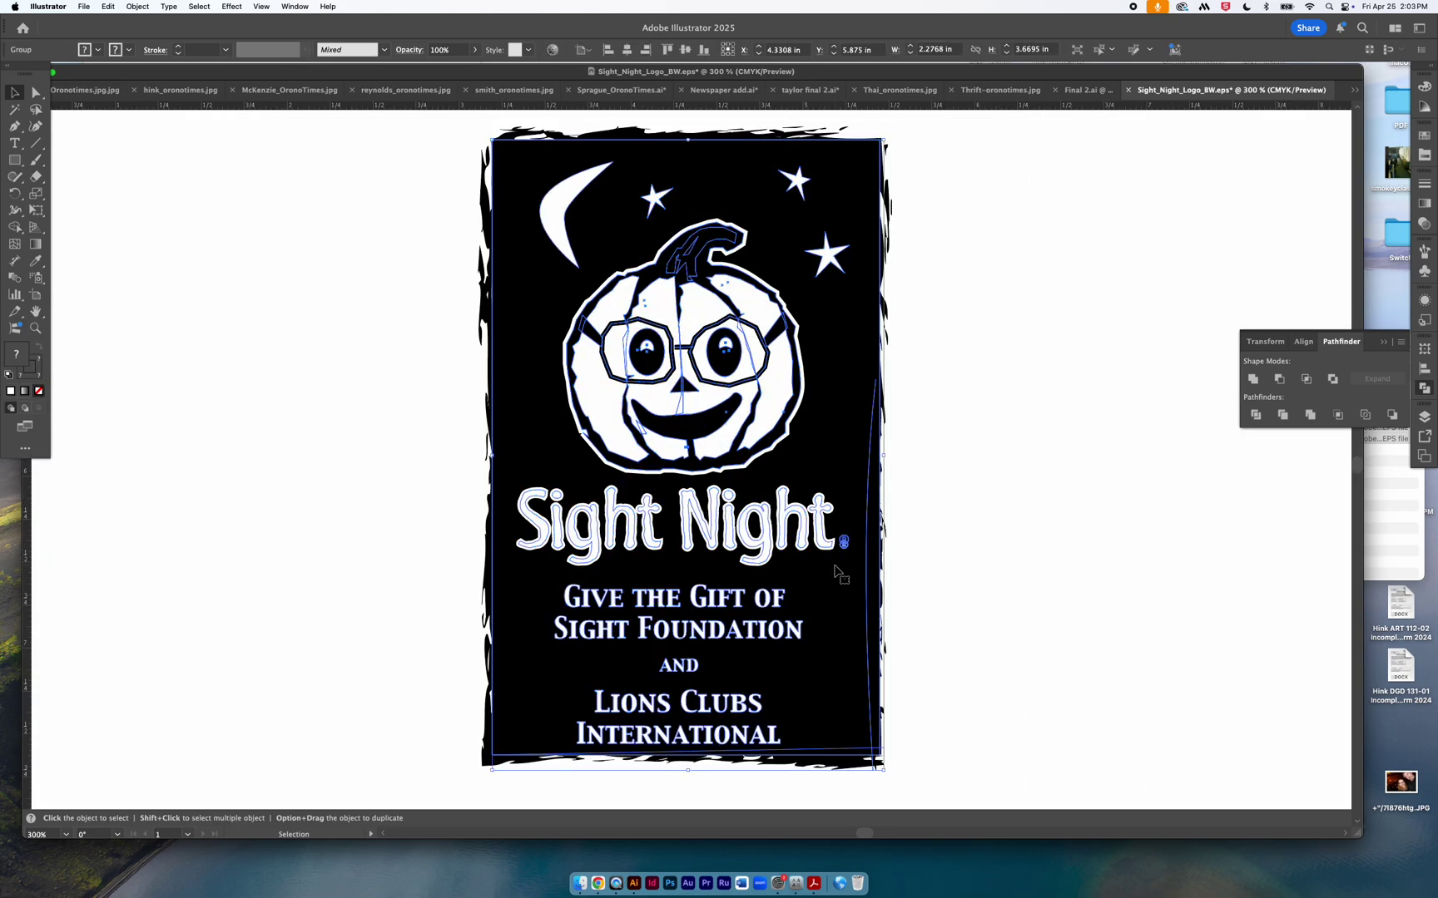
{"action": "left_click_drag", "start_coordinate": [886, 141], "coordinate": [612, 625]}
{"action": "left_click", "coordinate": [877, 673]}
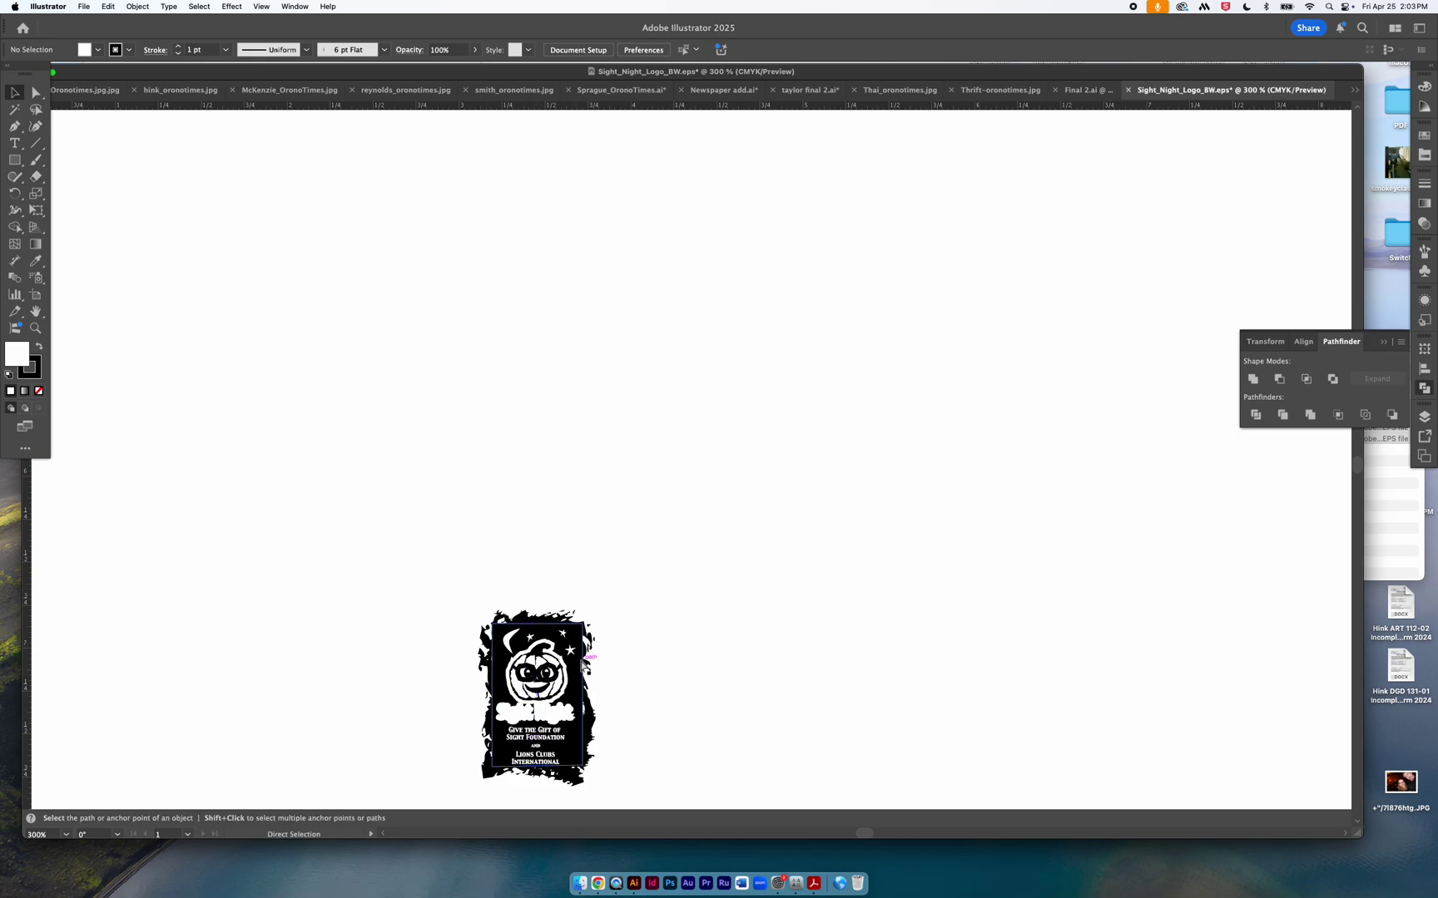
Undo the logo's last shrink and turn on Scale Corners and Scale Strokes & Effects in the Scale options, keeping it at 100%.
{"action": "key", "text": "super+z"}
{"action": "double_click", "coordinate": [36, 195]}
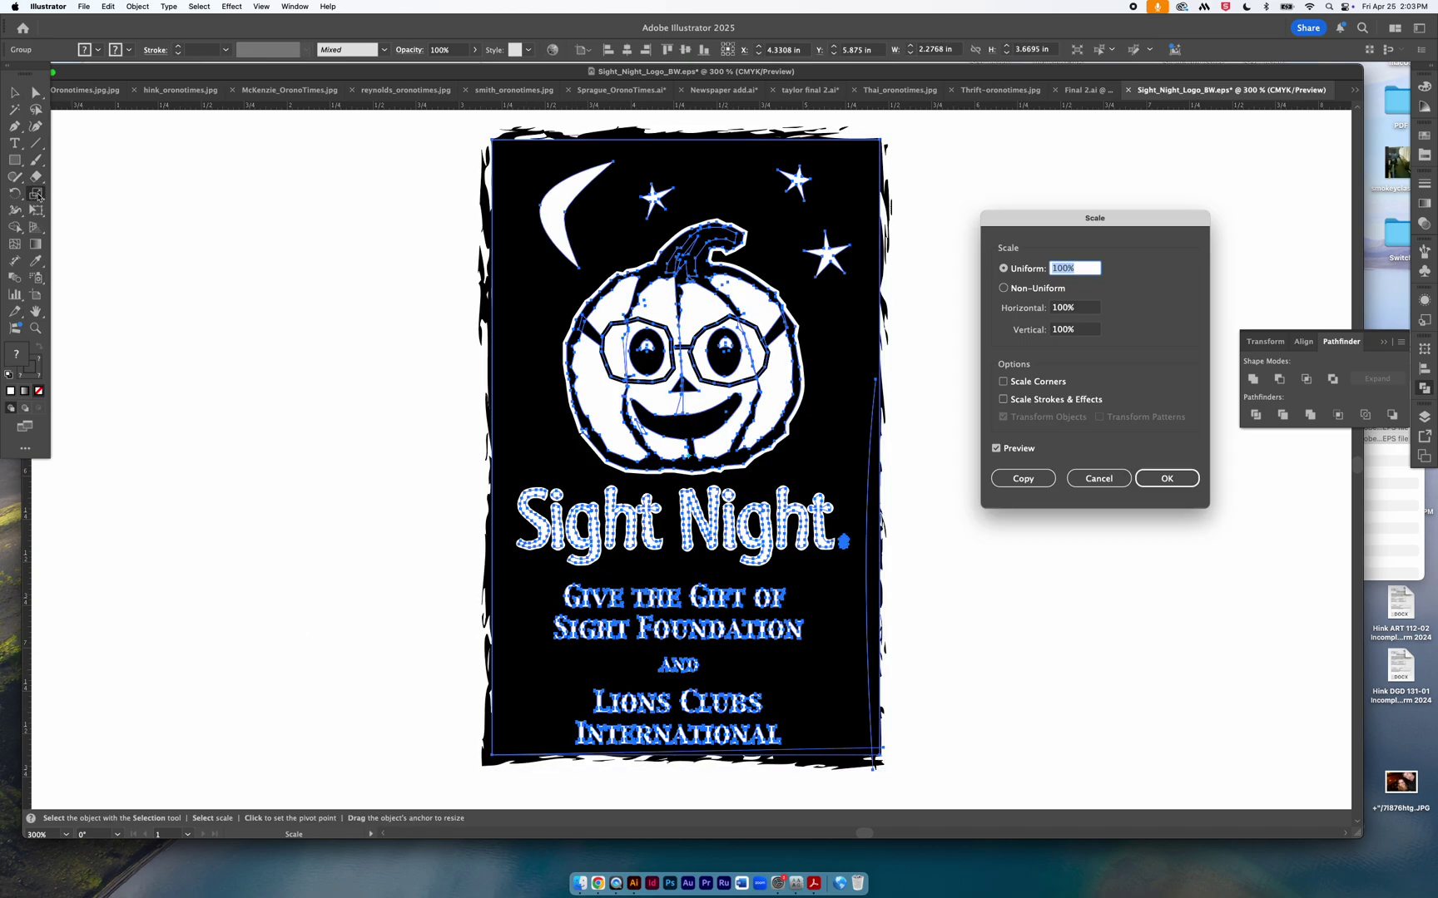
{"action": "left_click", "coordinate": [1004, 400]}
{"action": "left_click", "coordinate": [1004, 381]}
{"action": "left_click", "coordinate": [1168, 476]}
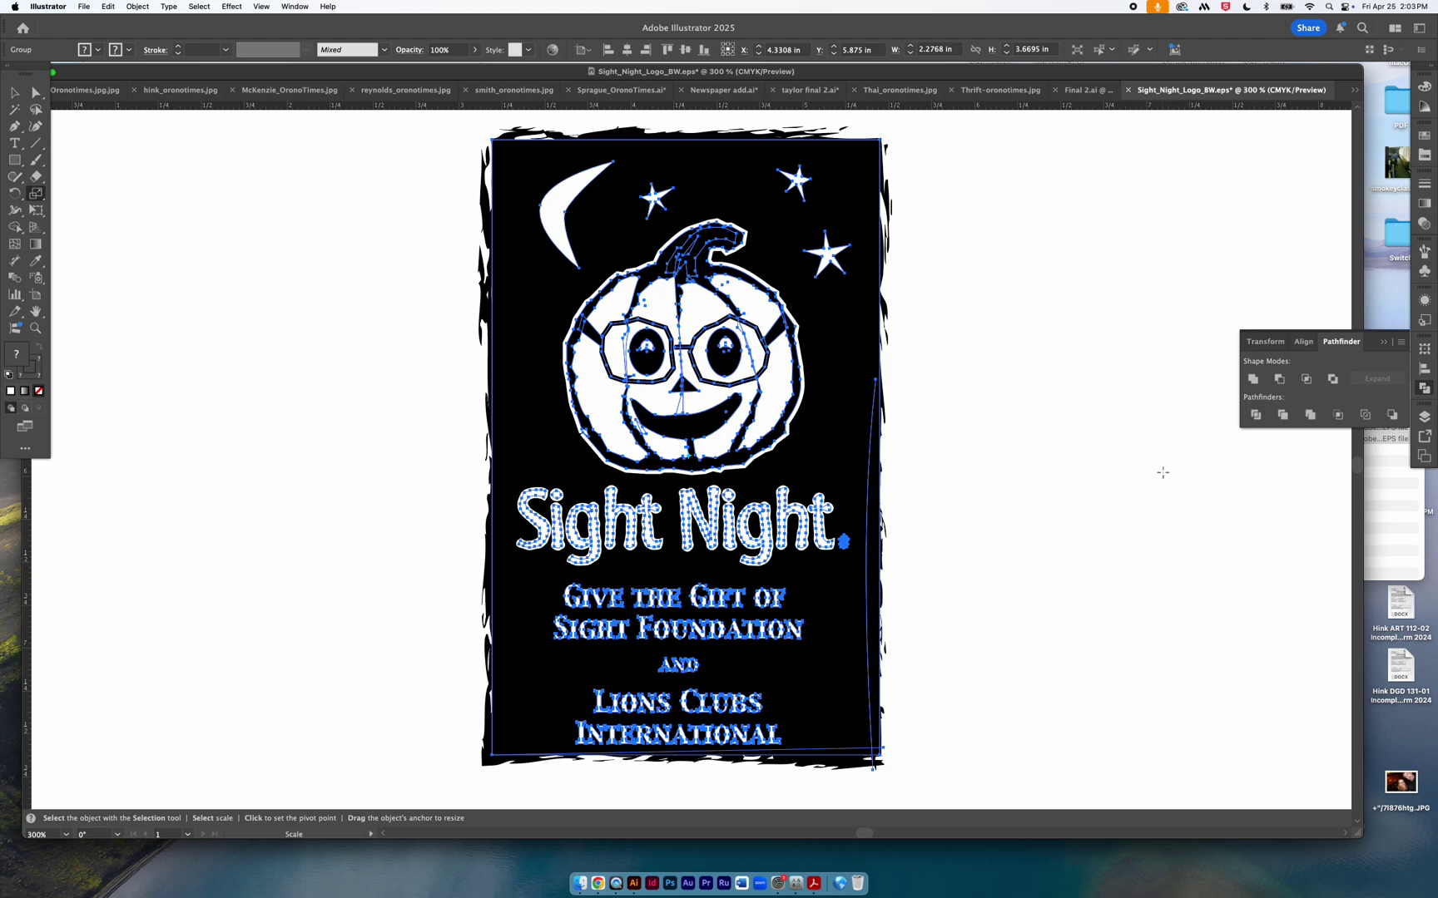
{"action": "key", "text": "super+0"}
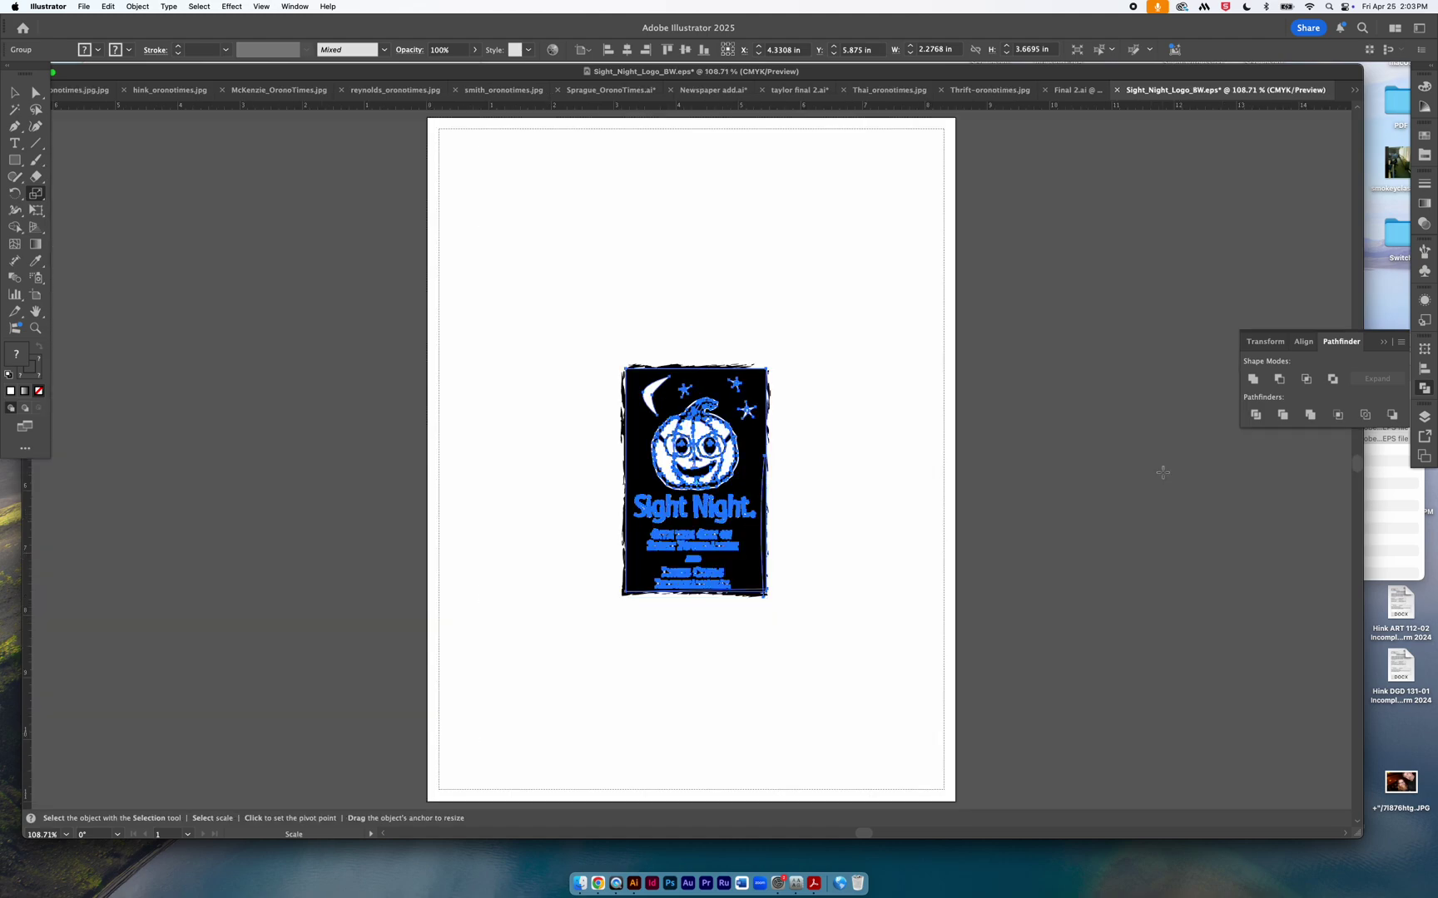
Switch to the Glasses Draft.ai document, select the linked Sight_Night_Logo_BW.eps to examine its place in the layout, and deselect it.
{"action": "key", "text": "ctrl+Tab"}
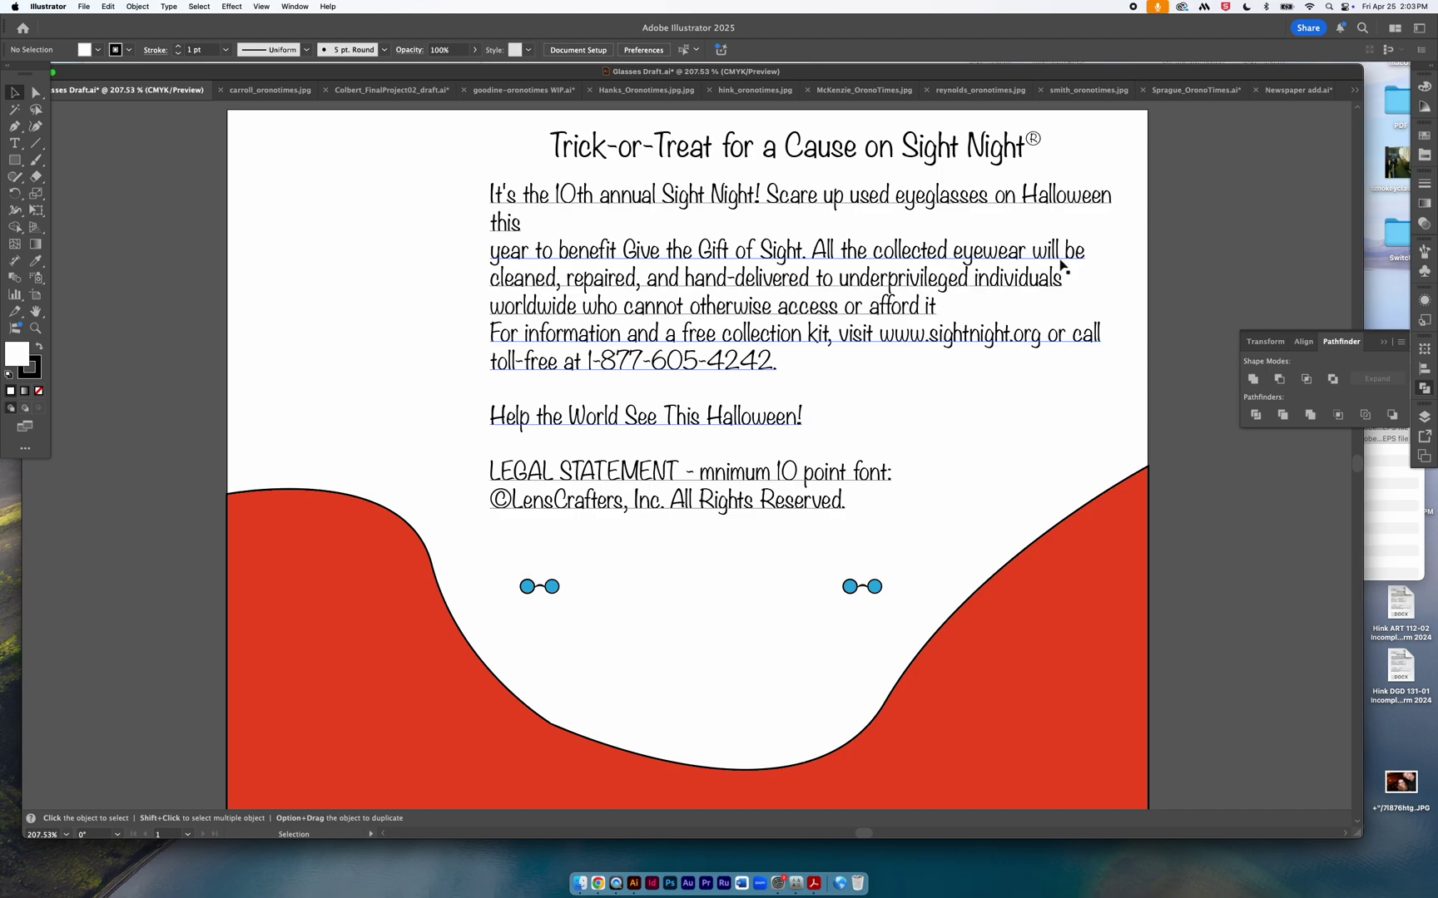
{"action": "left_click", "coordinate": [437, 236]}
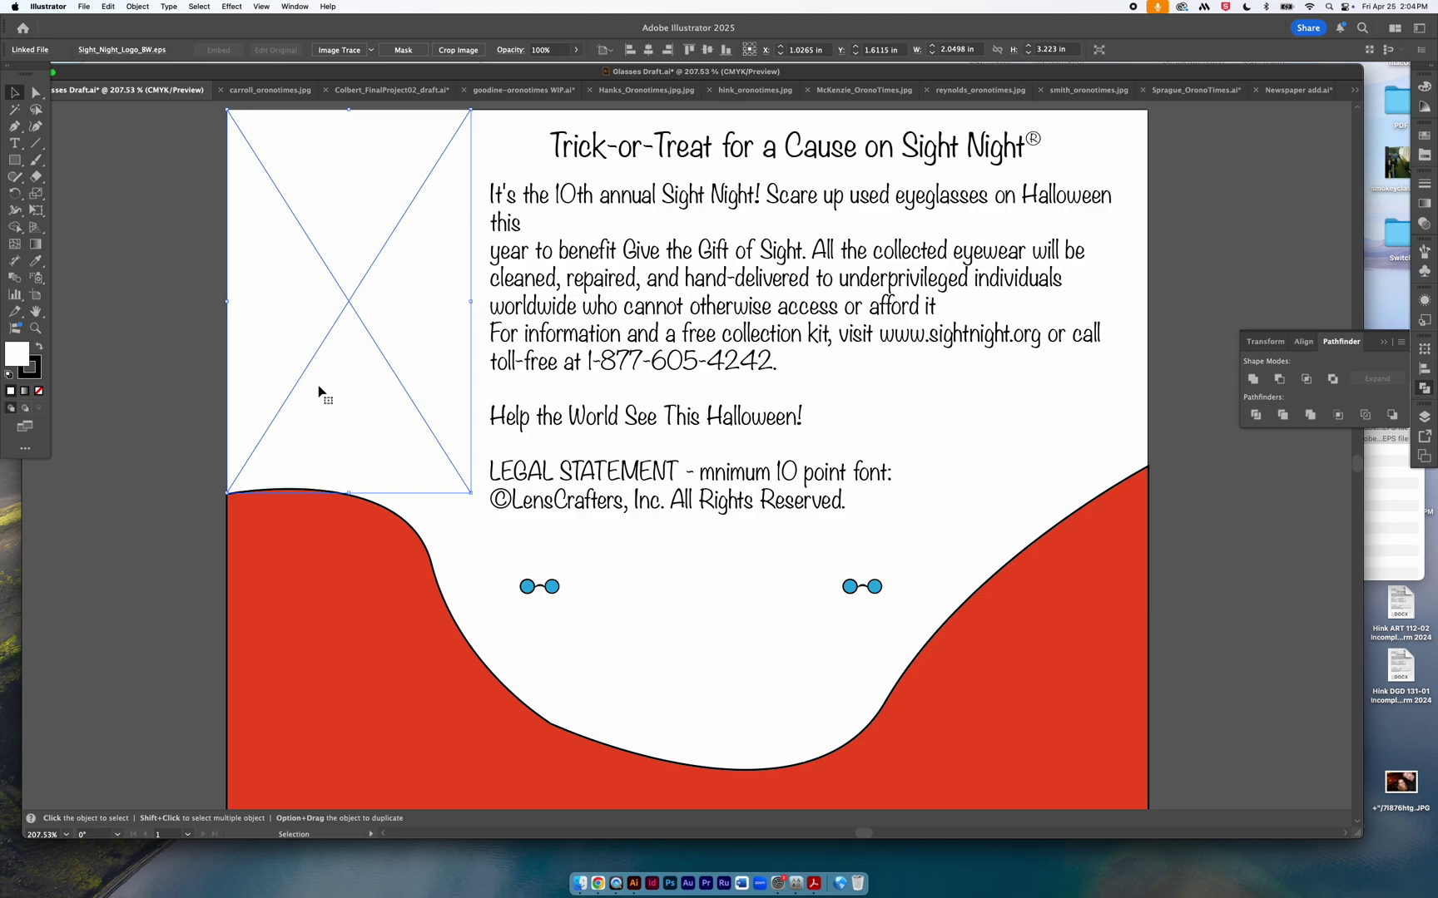
{"action": "key", "text": "super+1"}
{"action": "key", "text": "space"}
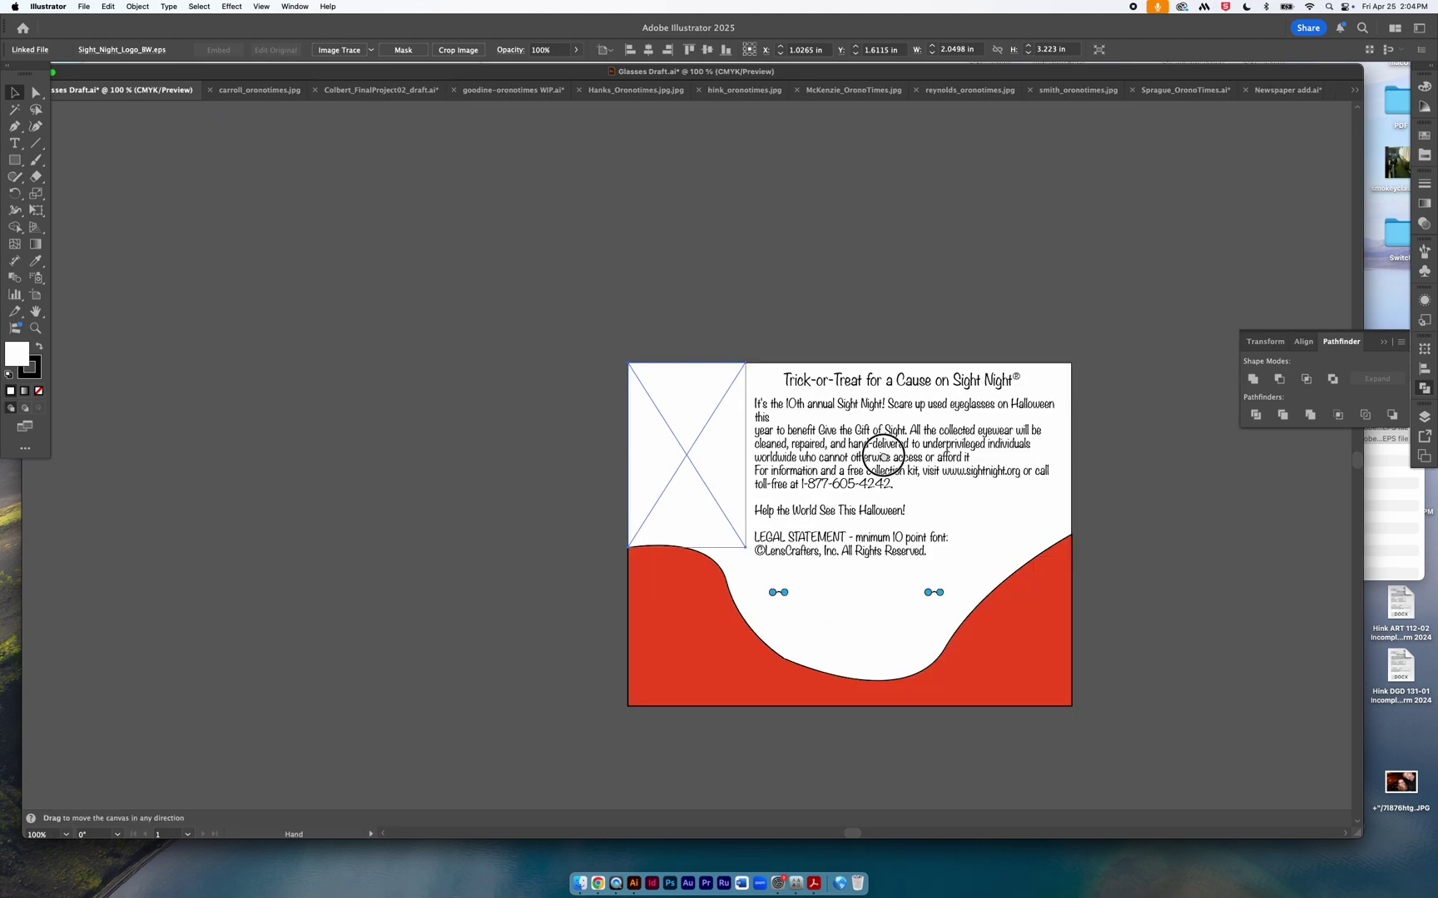
{"action": "left_click_drag", "start_coordinate": [883, 457], "coordinate": [711, 363]}
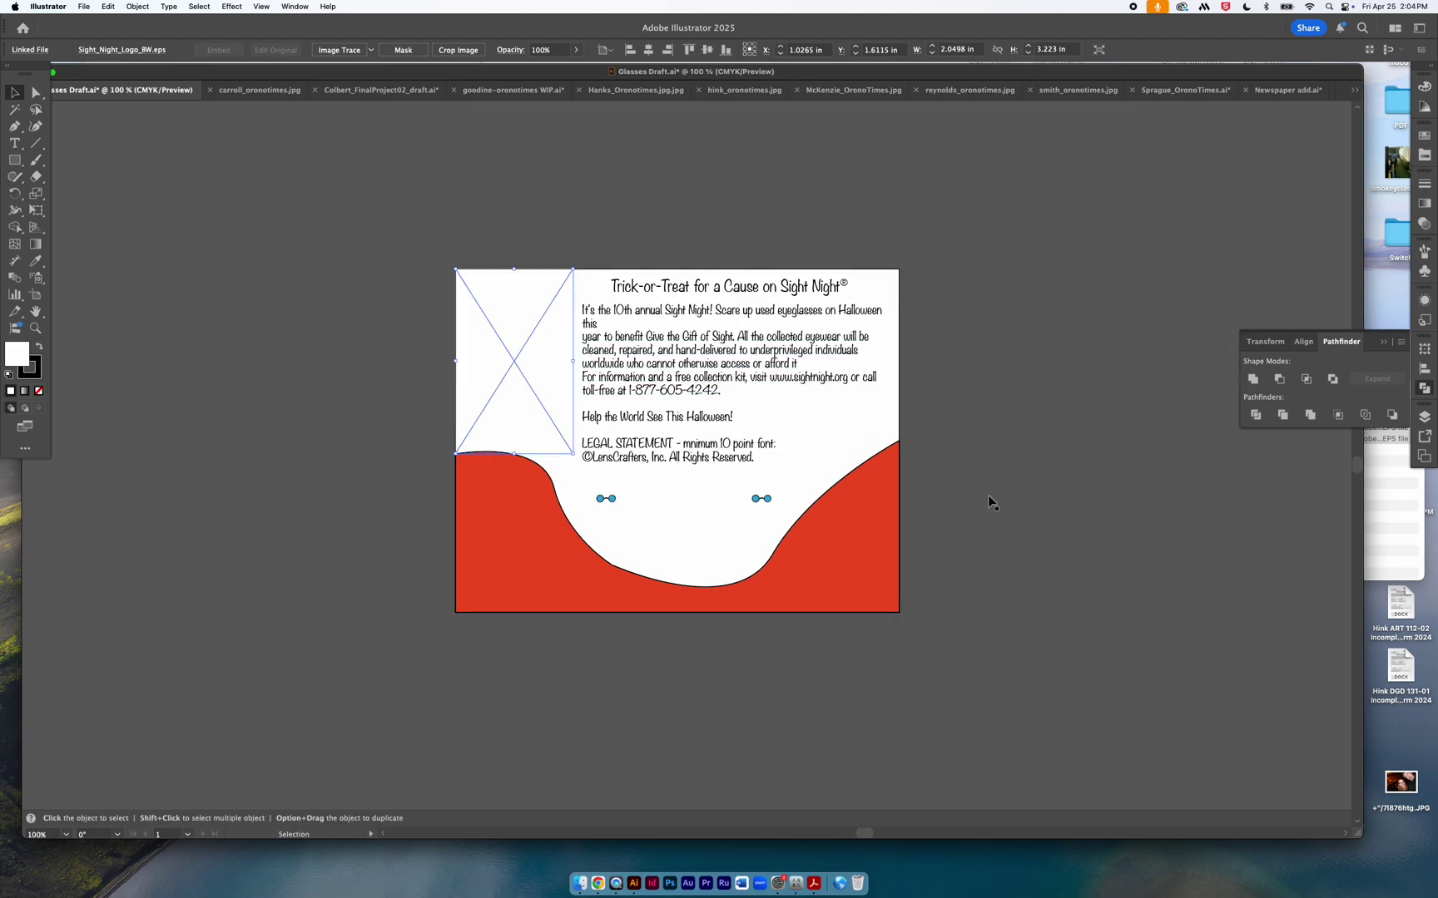
{"action": "key", "text": "super+equal"}
{"action": "left_click_drag", "start_coordinate": [1074, 530], "coordinate": [771, 399]}
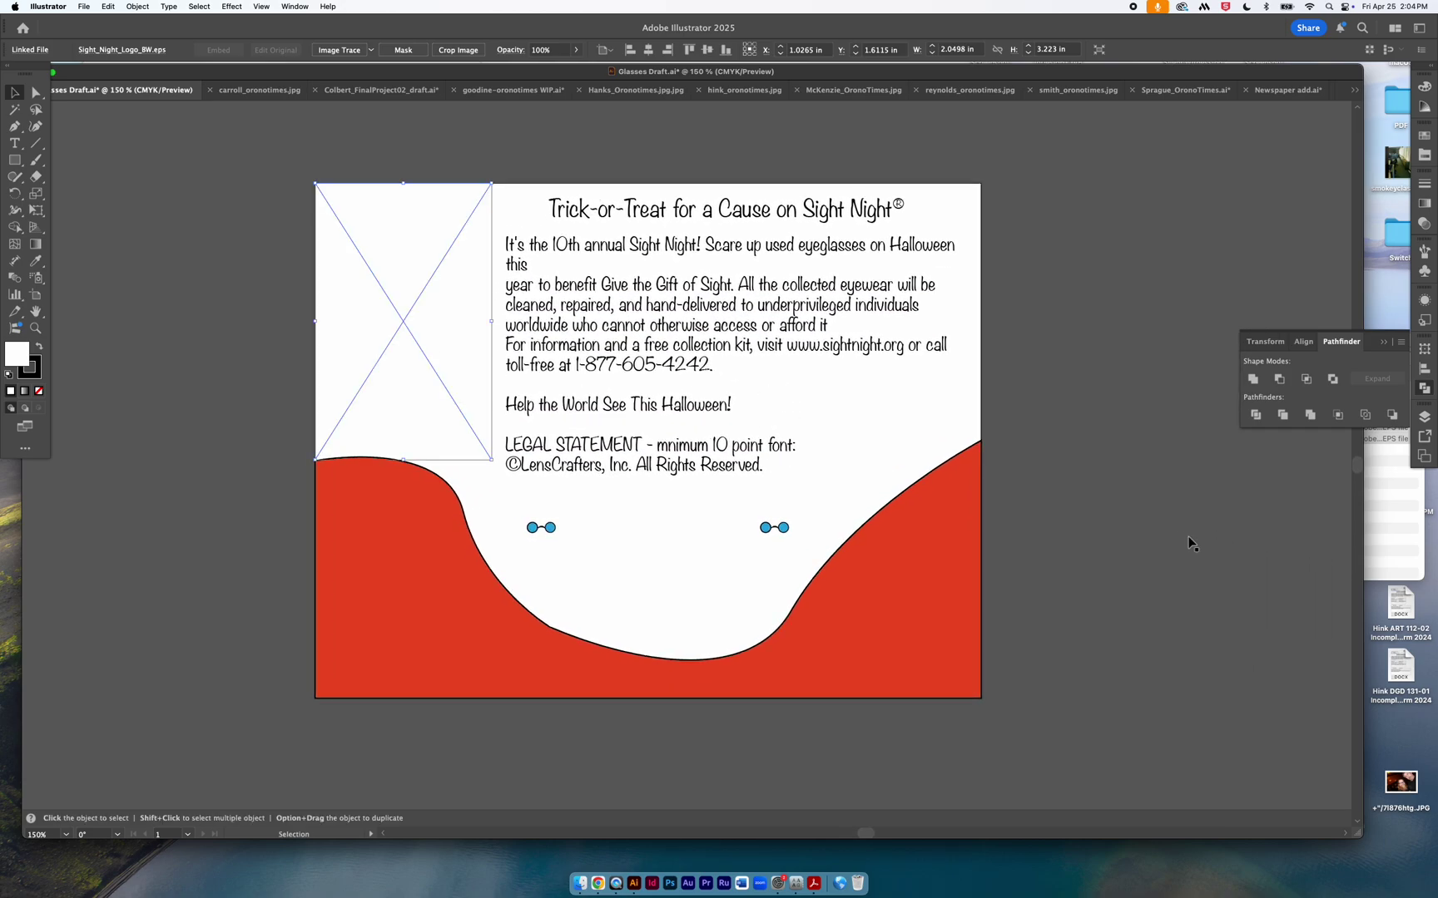
{"action": "left_click", "coordinate": [1153, 525]}
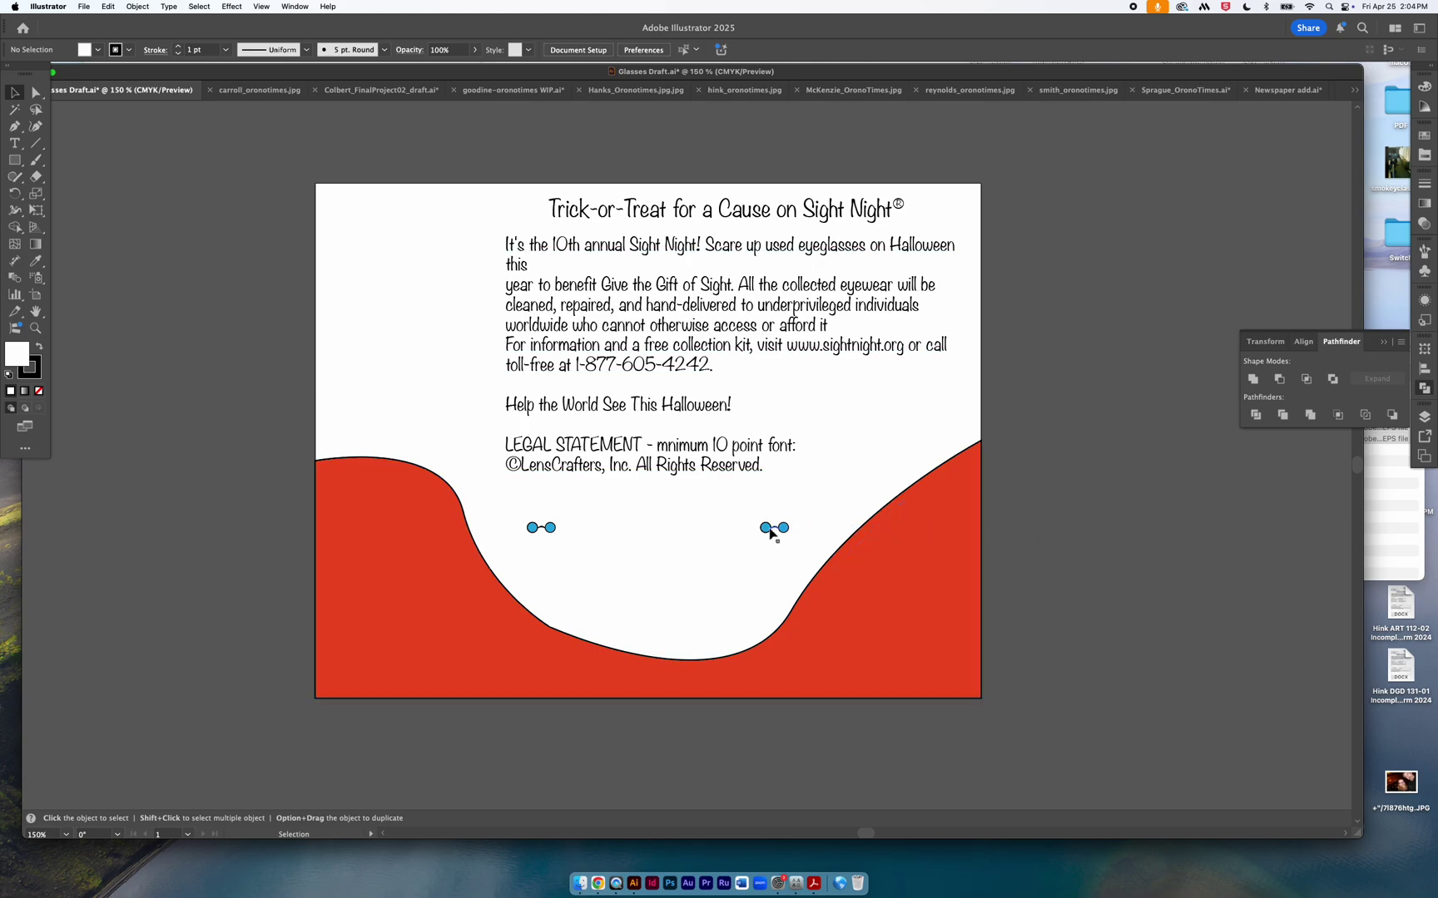
Examine the draft's artwork by selecting one small pair of glasses and all objects, and clear the selection.
{"action": "left_click", "coordinate": [542, 527]}
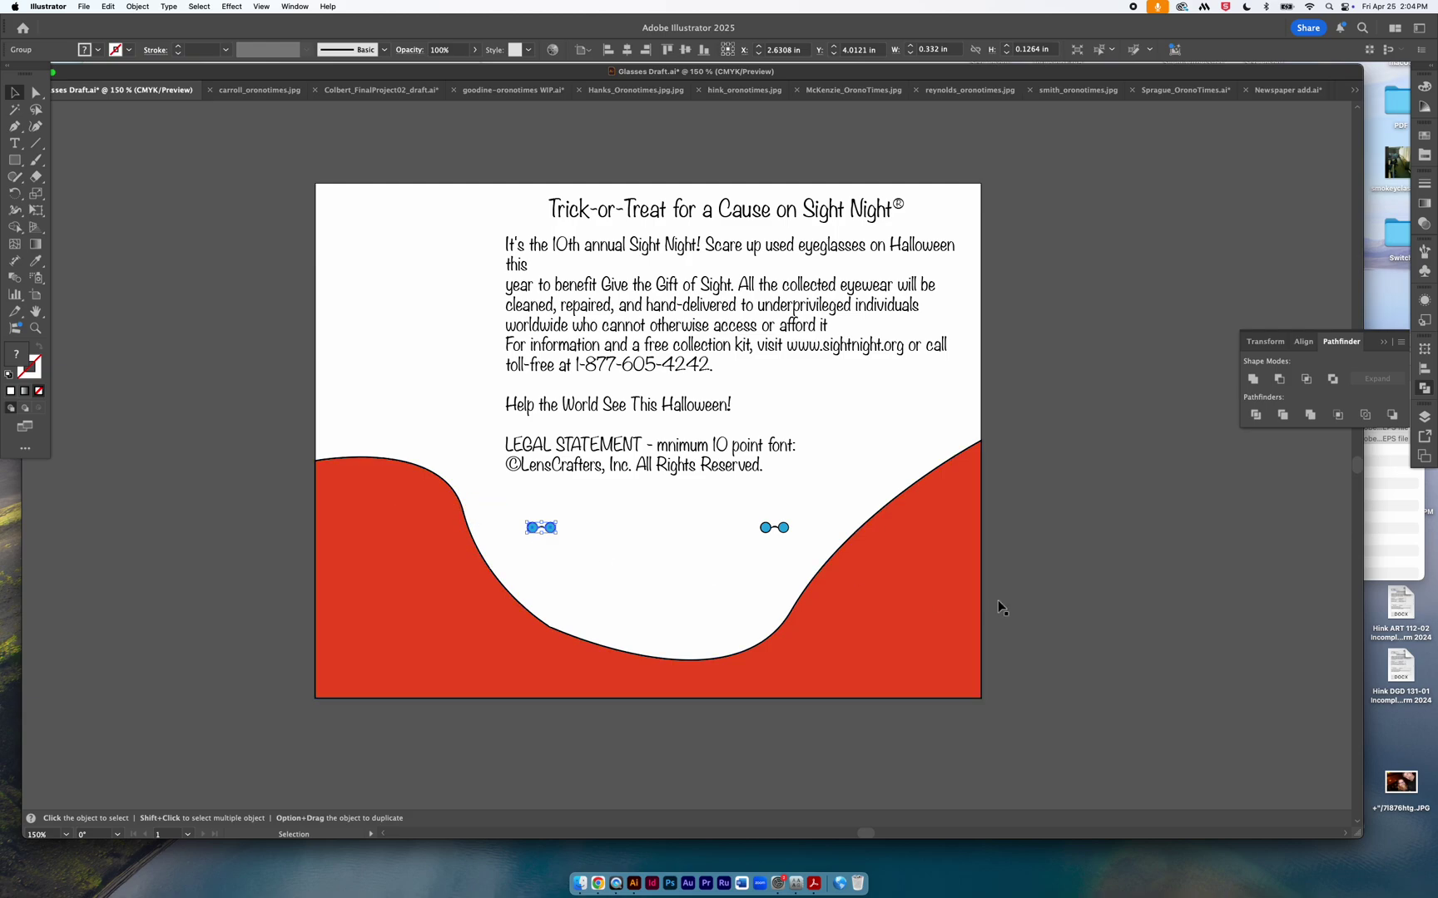
{"action": "key", "text": "super+a"}
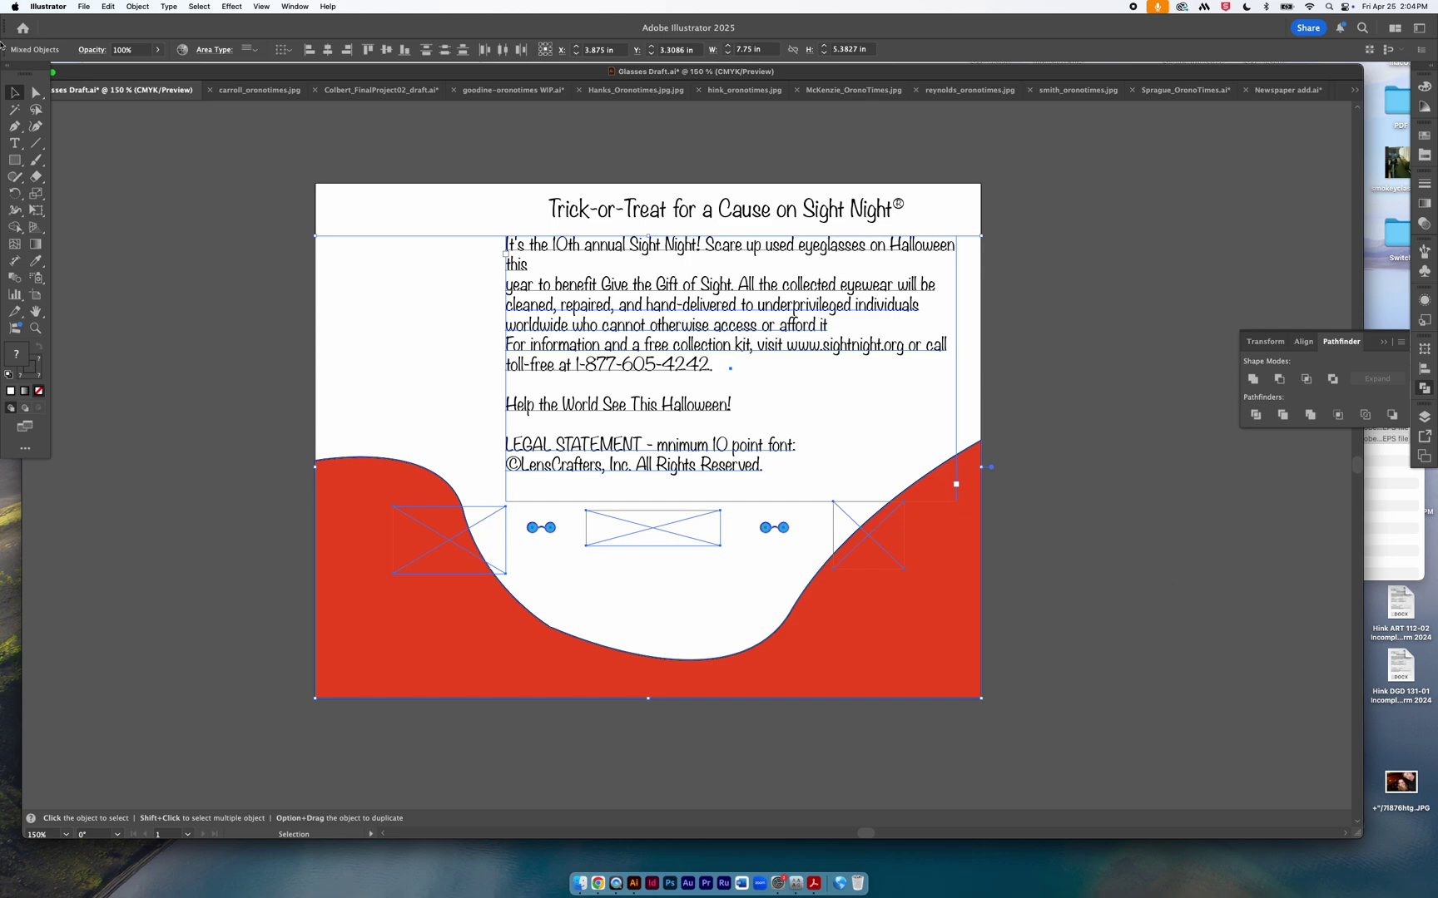
{"action": "left_click", "coordinate": [185, 181]}
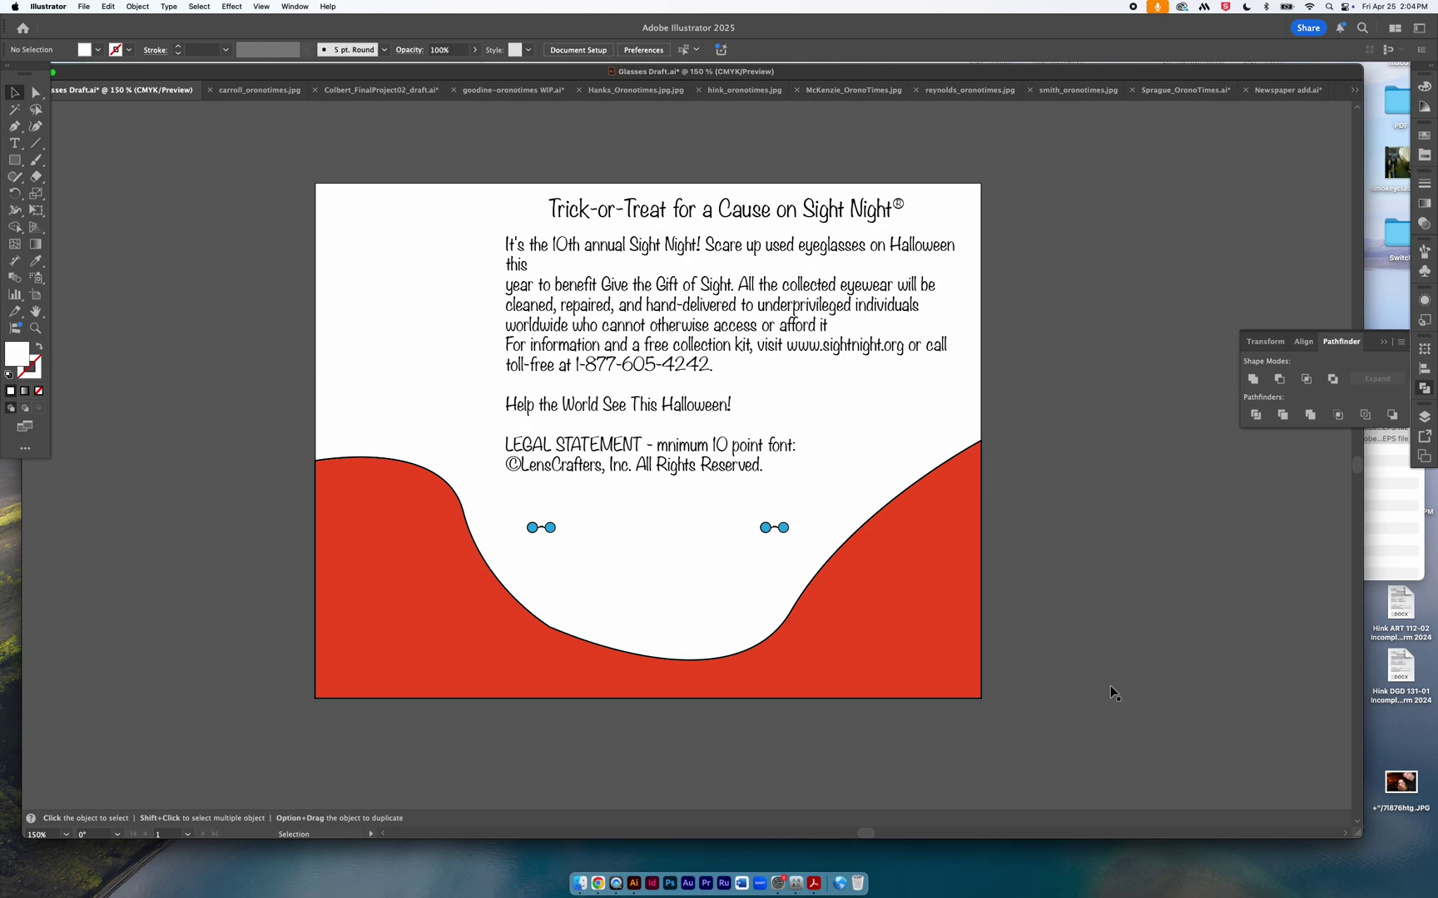
Select the red curved shape along the lower part of the Glasses Draft artboard.
{"action": "left_click", "coordinate": [907, 639]}
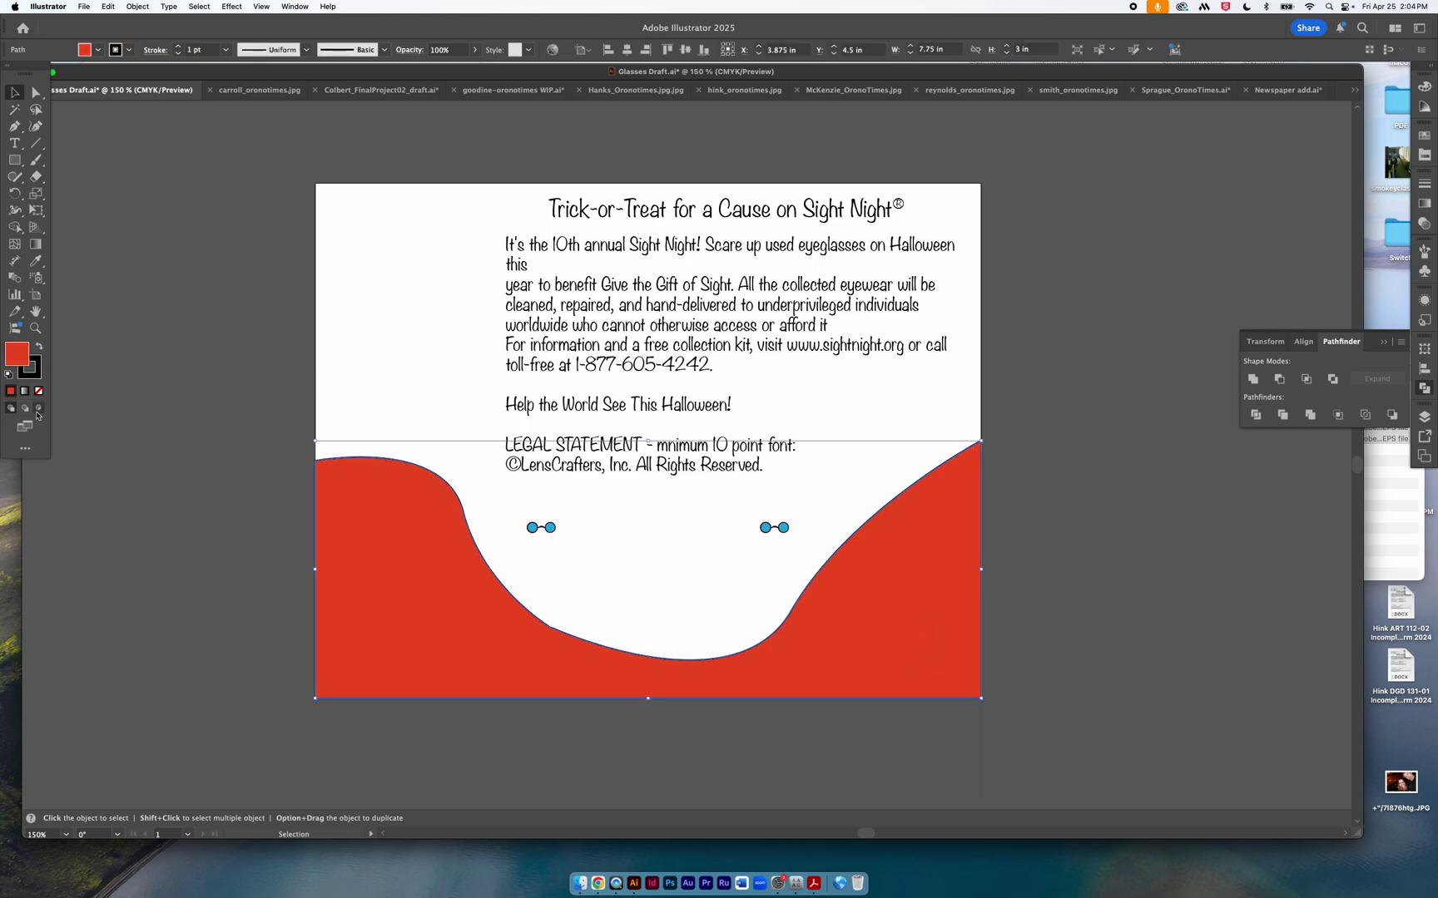